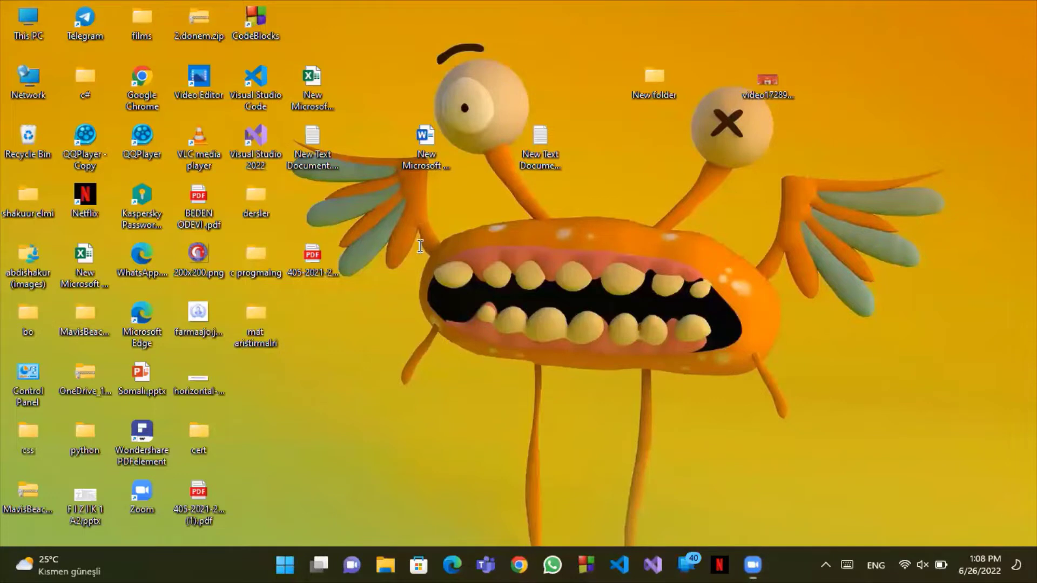
- Paste the prepared paragraph into an annotation note, then open Chrome under the chosen profile
click(420, 246)
text(asc asxaabtayda soo dhwaada maanta waxaan idin tusi doonaa sidee ayaa ku heli kartaa domin iyo hosting free ah mudo 3 bil ah. fadlan hadad nagu cusubtahay nagu soo biir)
click(519, 564)
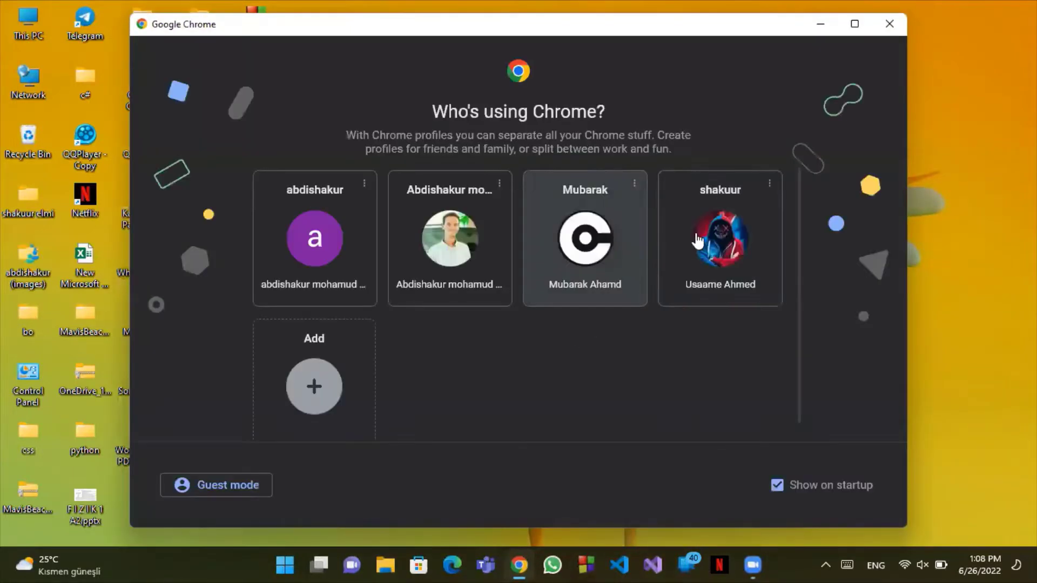
click(698, 239)
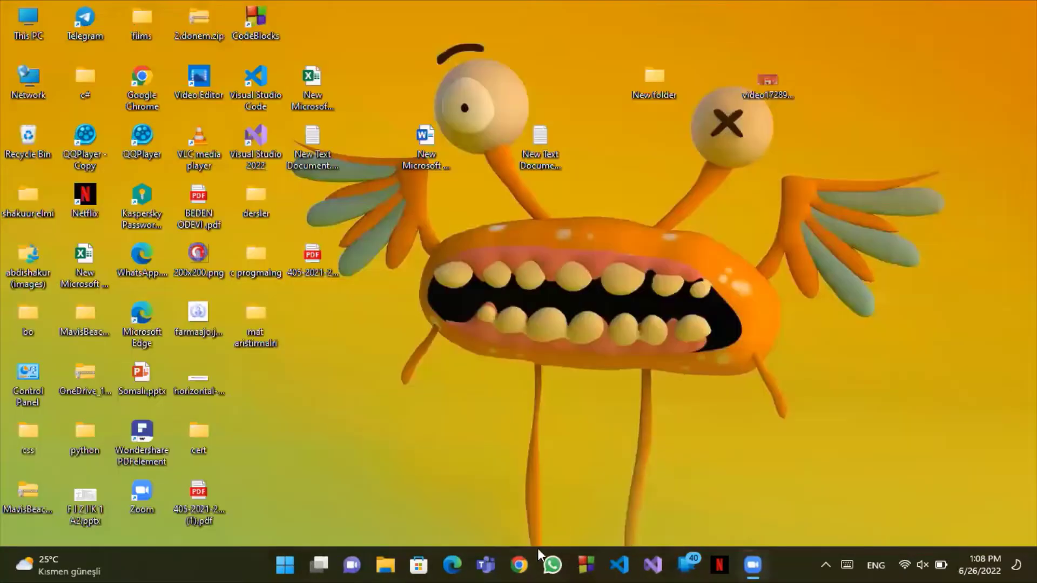
click(519, 565)
click(567, 299)
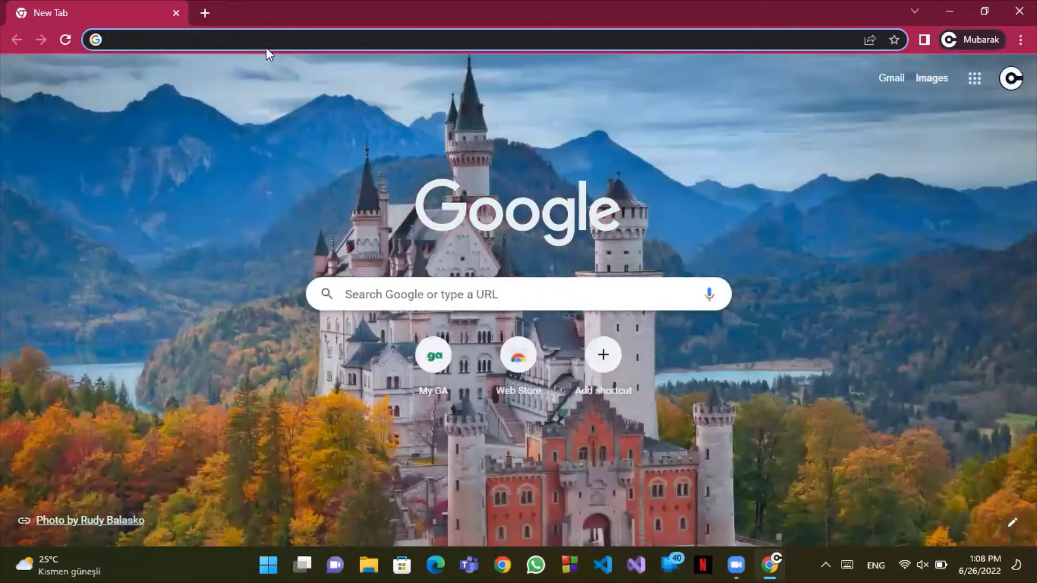
- Search Google for 'freenom' and go to the official freenom.com site
text(freenom)
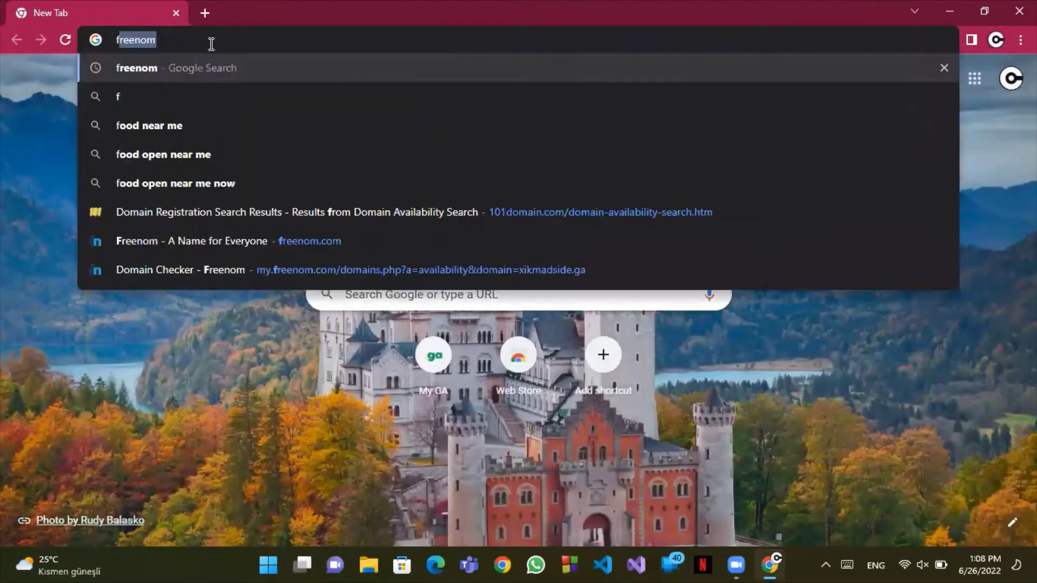
key(Return)
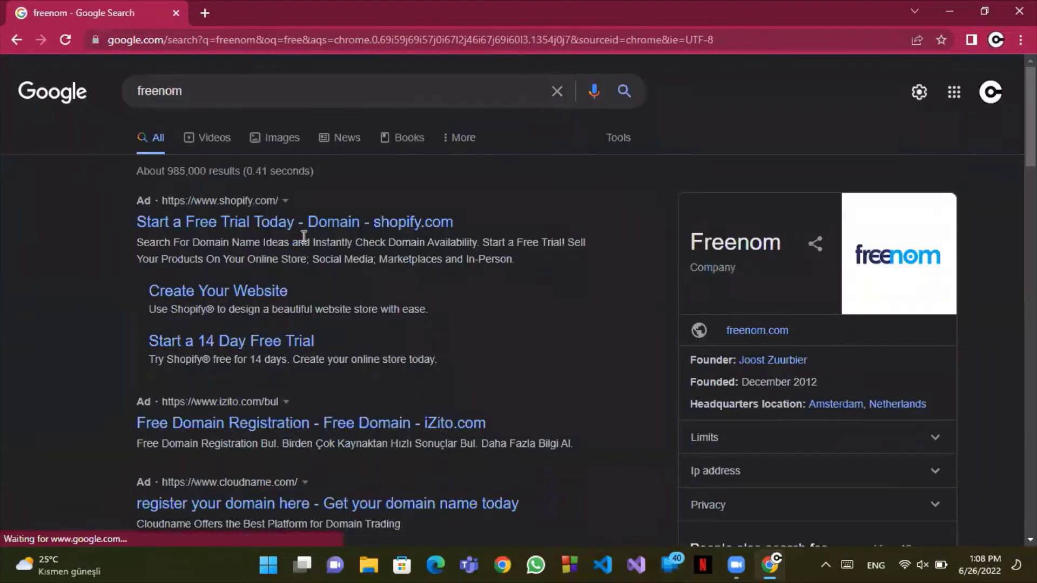
scroll(477, 240, down, 1)
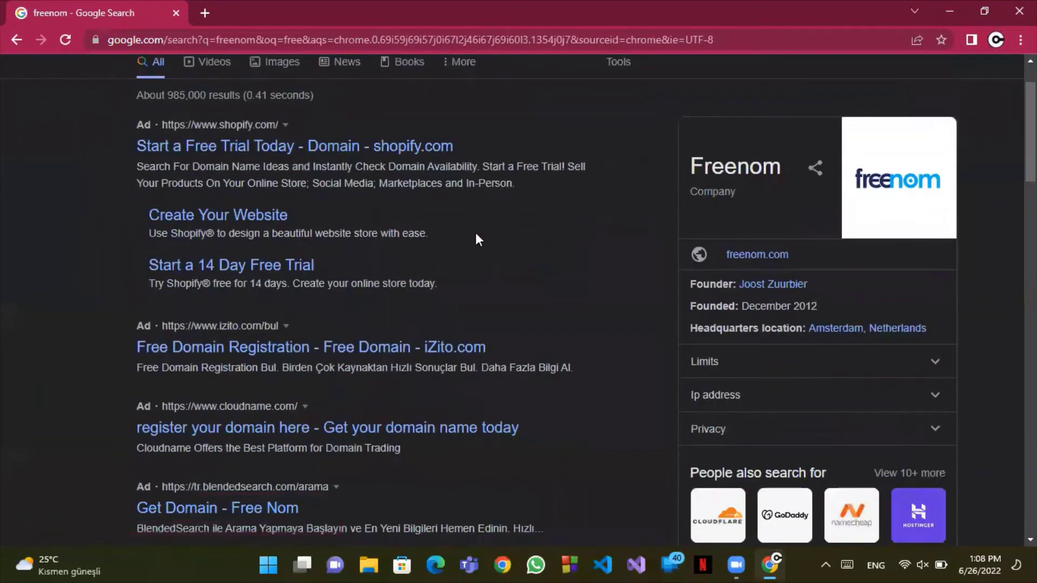
click(757, 255)
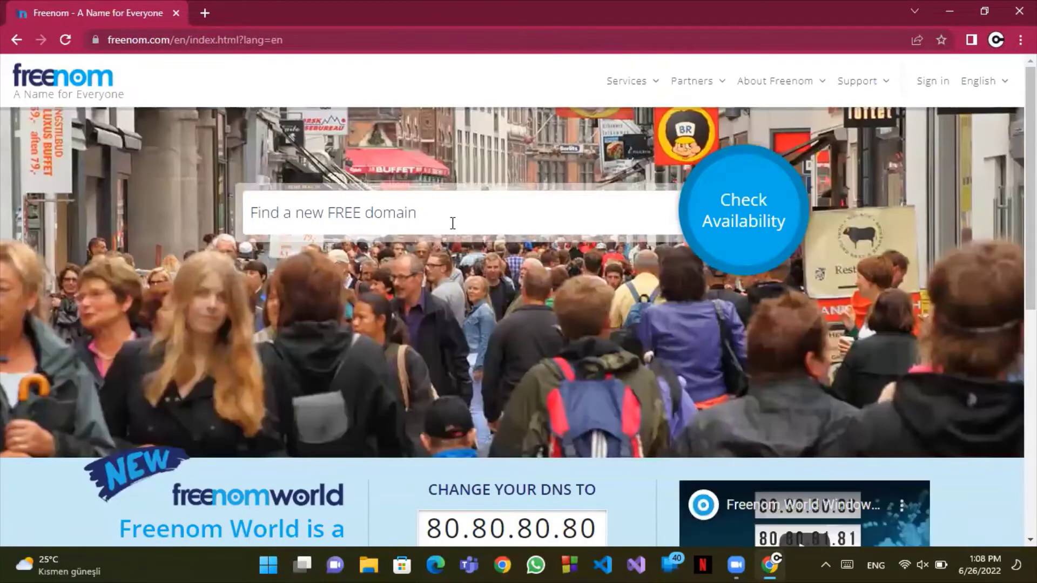
- Check the availability of the name xikmadside in Freenom's domain search
click(432, 202)
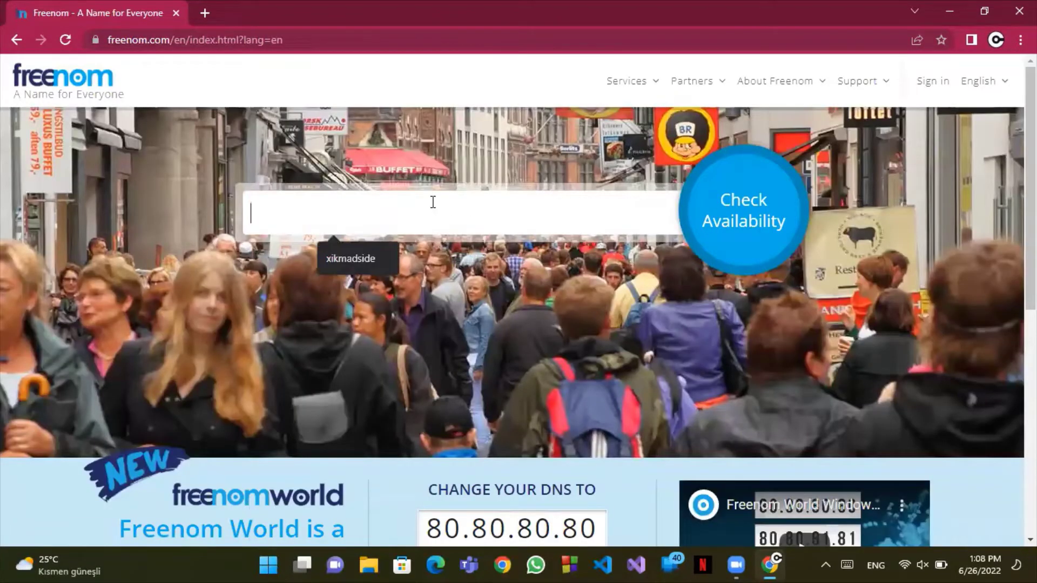
click(366, 262)
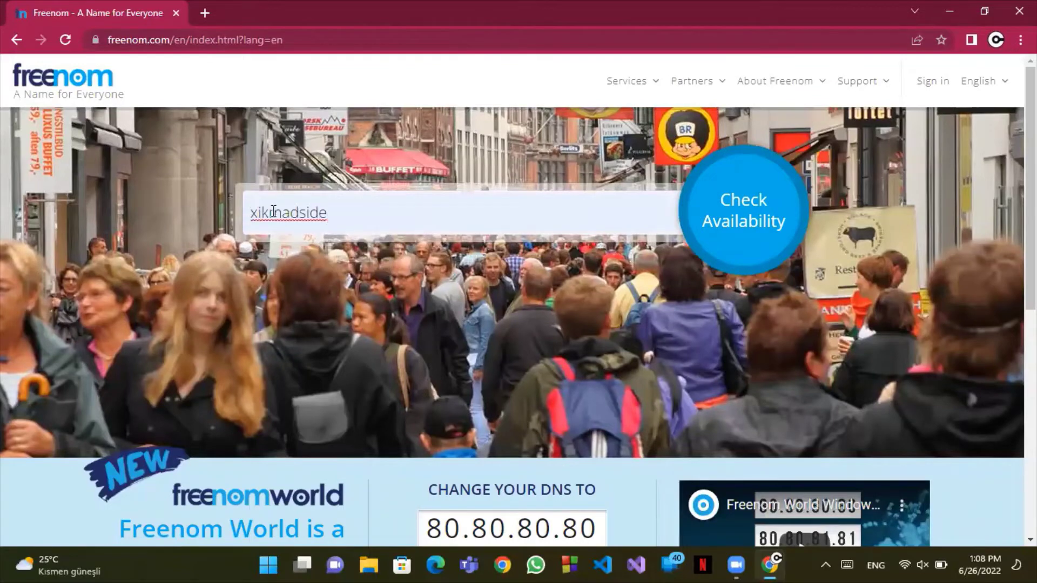
drag(254, 212, 513, 203)
click(762, 231)
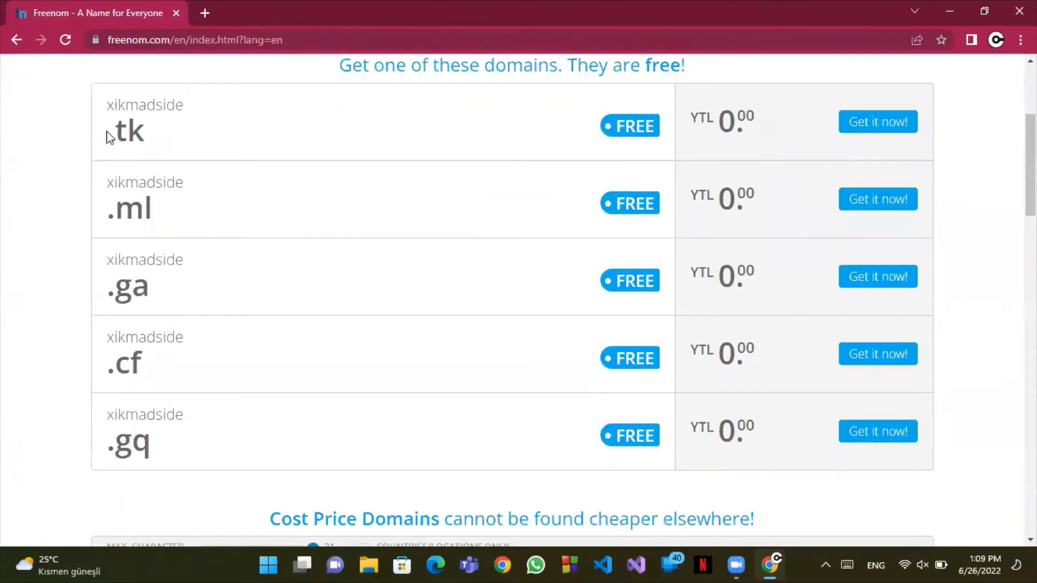
- Review the xikmadside results for .tk, .ml, .ga, .cf and .gq and their 0.00 YTL prices
drag(107, 134, 143, 109)
click(150, 137)
drag(113, 220, 107, 181)
drag(145, 259, 111, 284)
drag(114, 352, 107, 335)
drag(126, 435, 107, 412)
drag(757, 106, 691, 130)
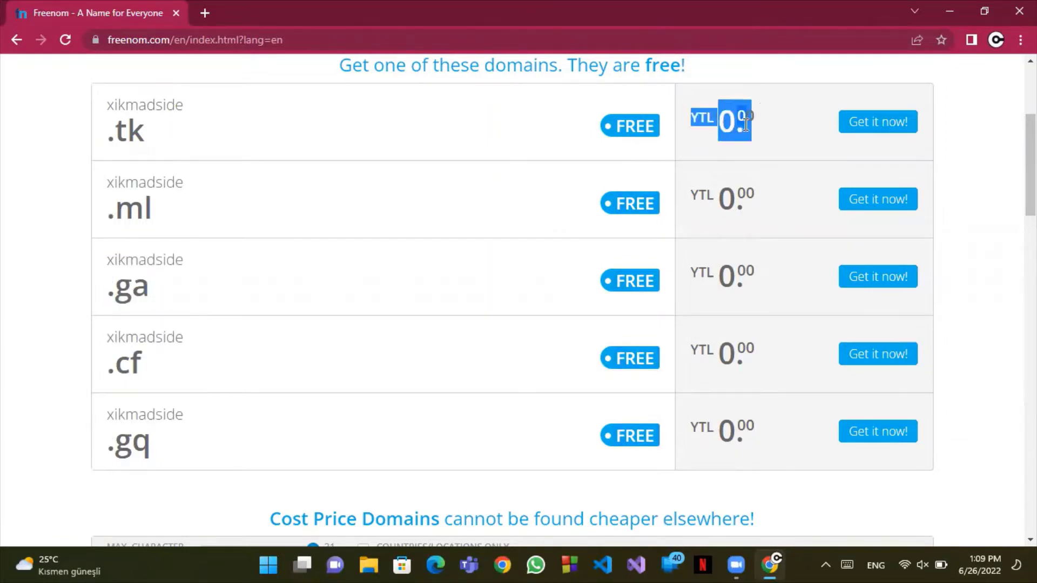
drag(720, 191, 754, 200)
drag(728, 260, 692, 274)
- Try claiming xikmadside on .tk, .ml, .ga, .cf and .gq, each turning out not available
click(886, 127)
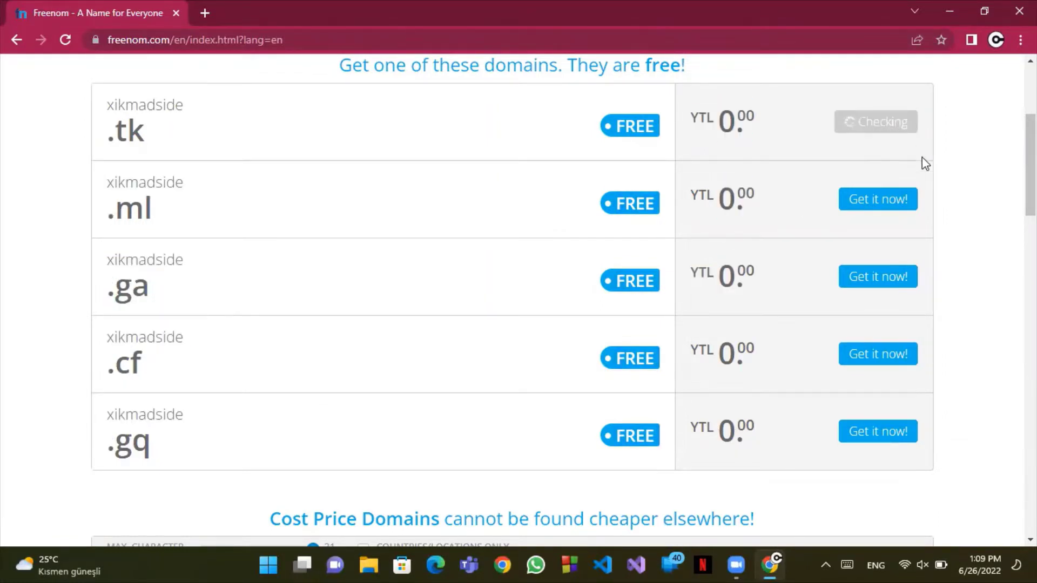
click(897, 201)
click(883, 278)
click(891, 354)
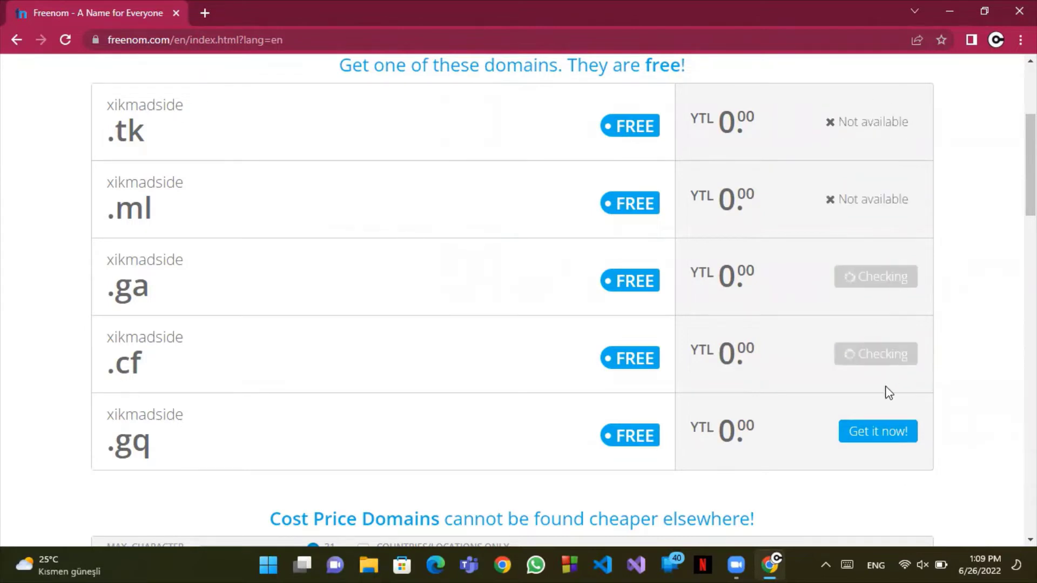
click(875, 430)
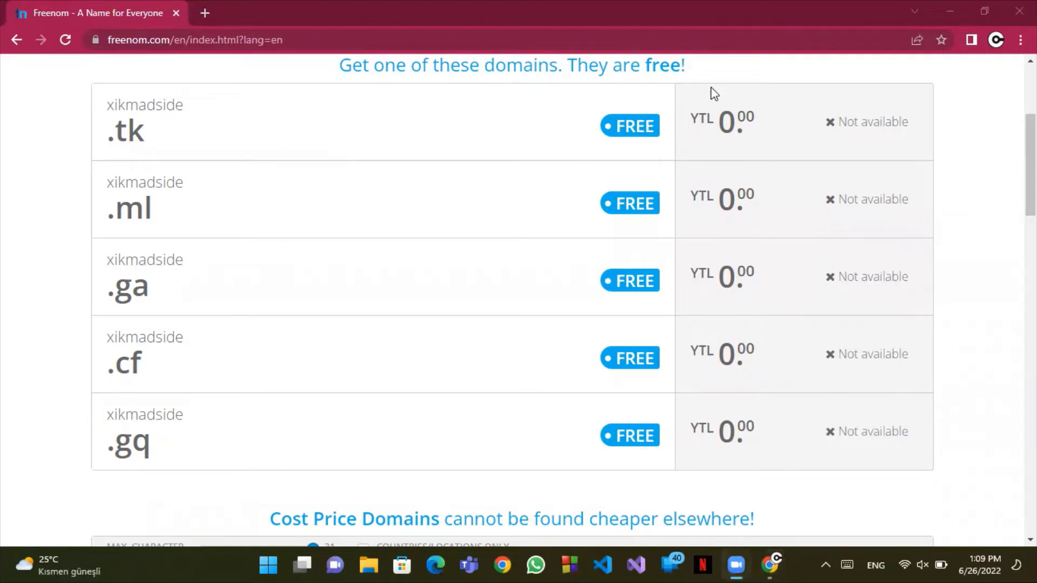
click(403, 226)
text(hadaan yaa)
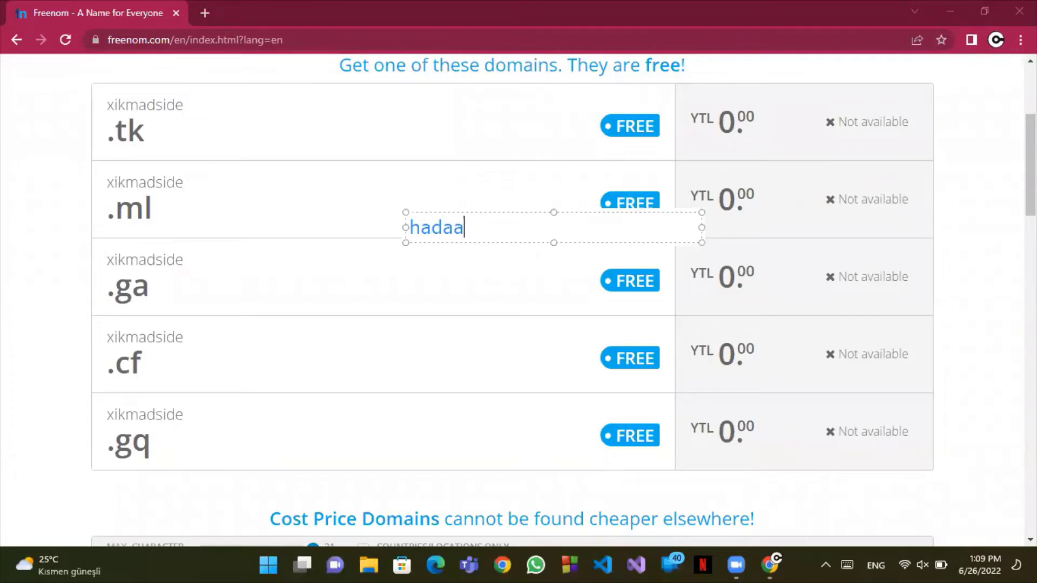
key(BackSpace)
key(BackSpace)
key(BackSpace)
text(a)
key(BackSpace)
key(BackSpace)
text(ayaan ku)
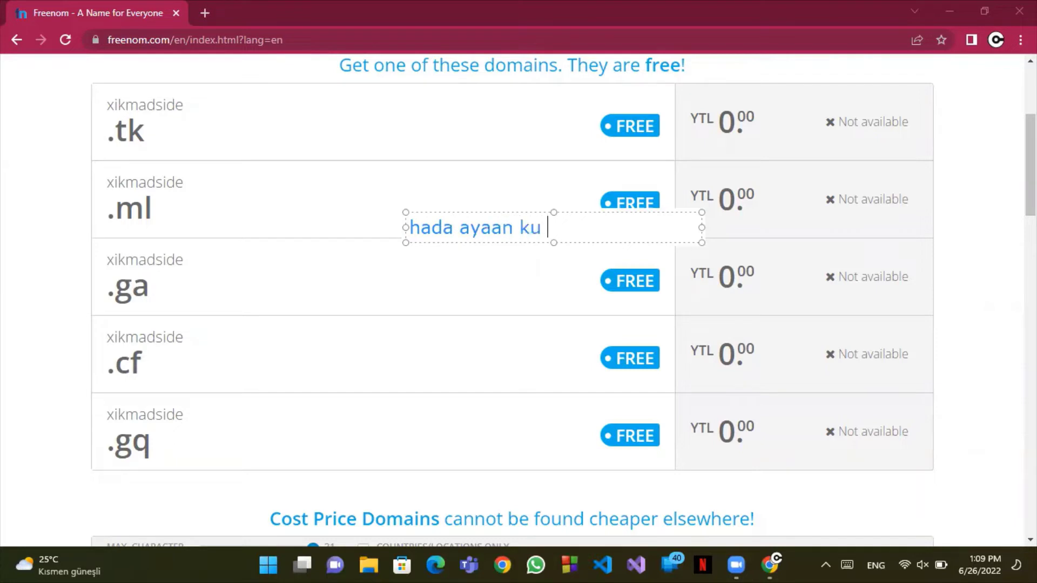
text( tusaa sidaa)
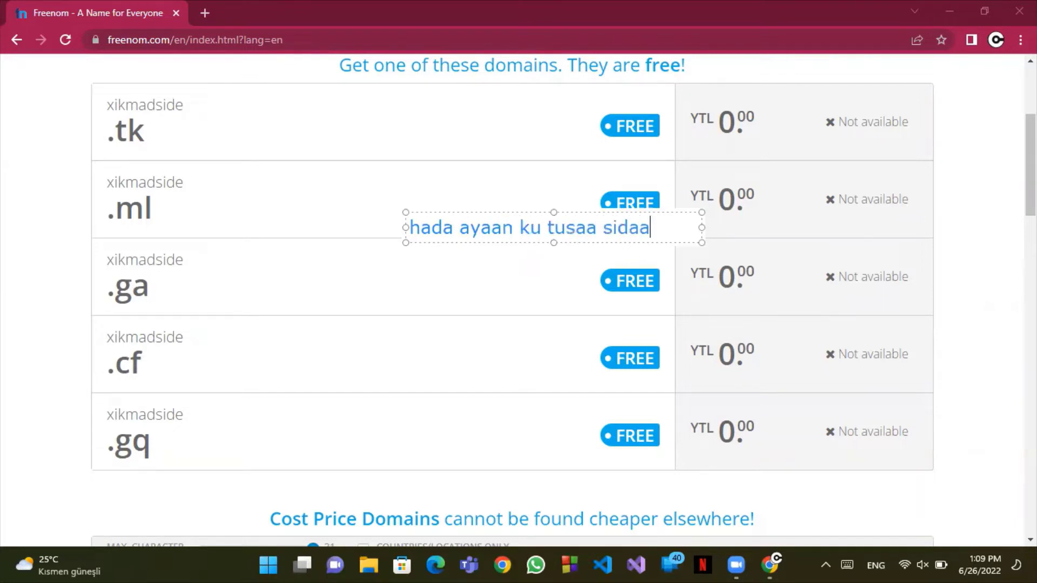
text( aad u c)
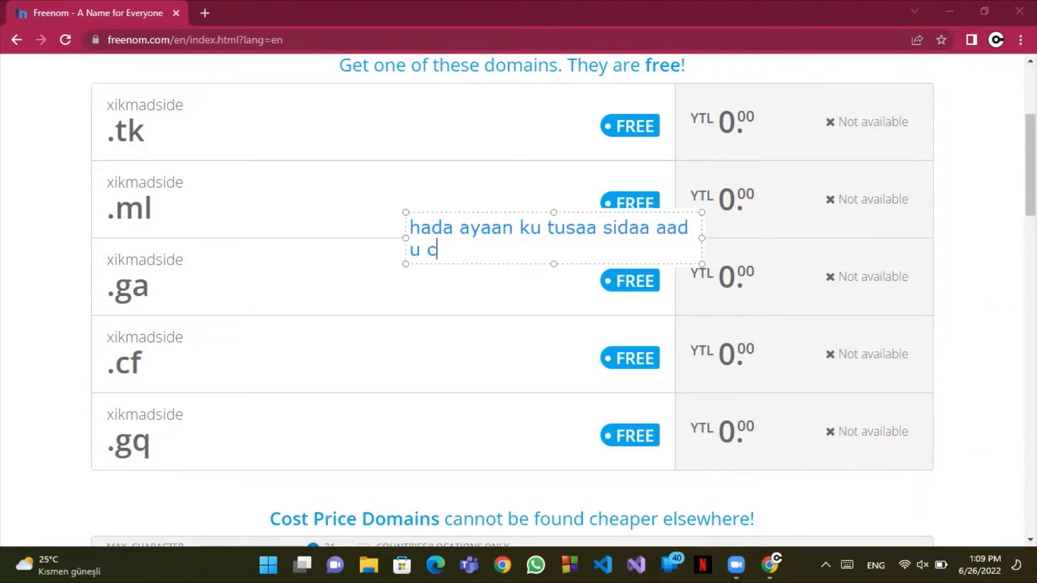
text(xalin laghey)
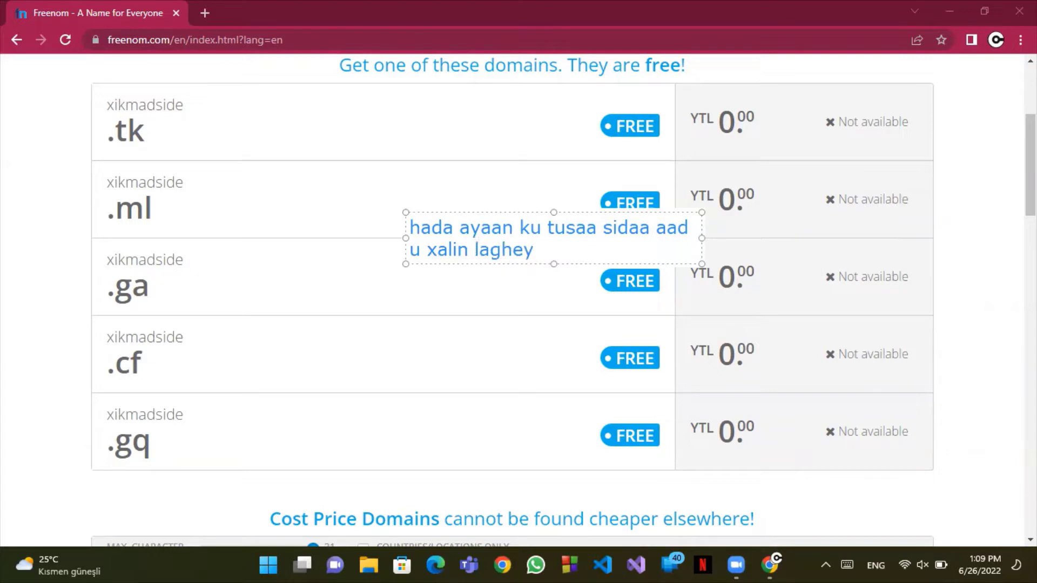
key(BackSpace)
key(BackSpace)
key(BackSpace)
key(BackSpace)
text(heyd not ava)
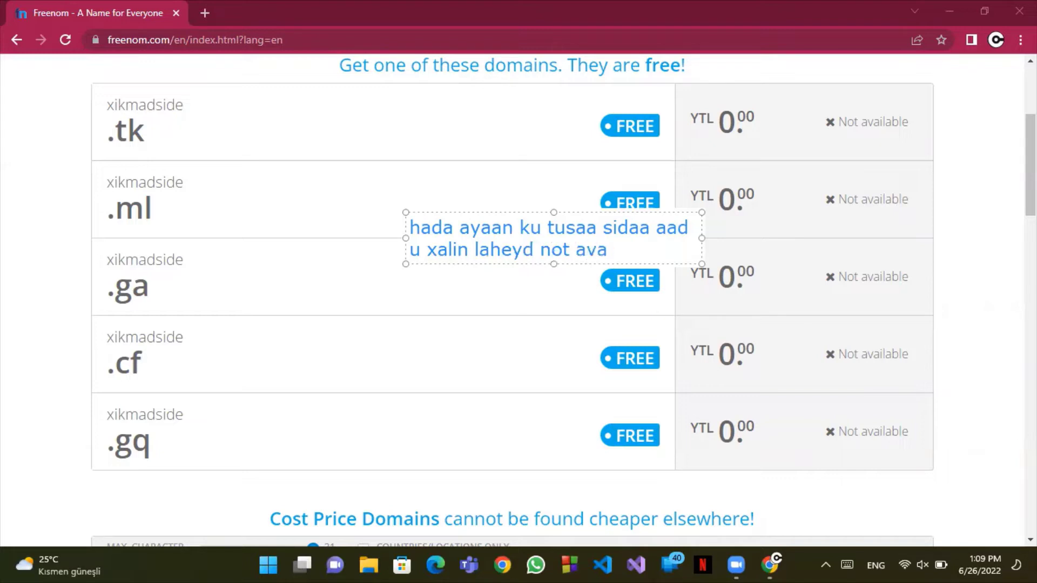
text(uliablr ka)
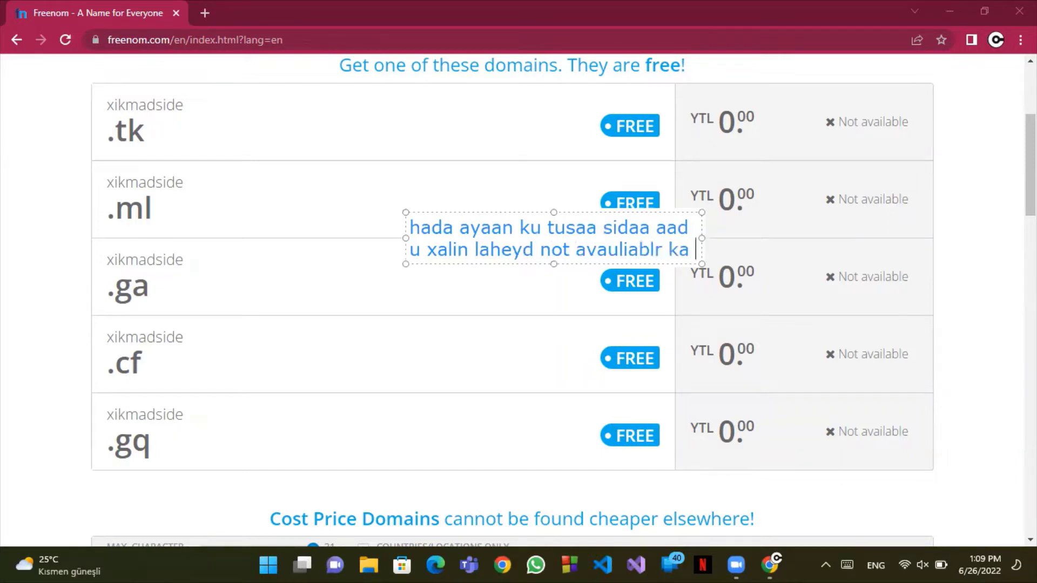
key(BackSpace)
key(BackSpace)
key(BackSpace)
key(BackSpace)
text(eka)
key(Escape)
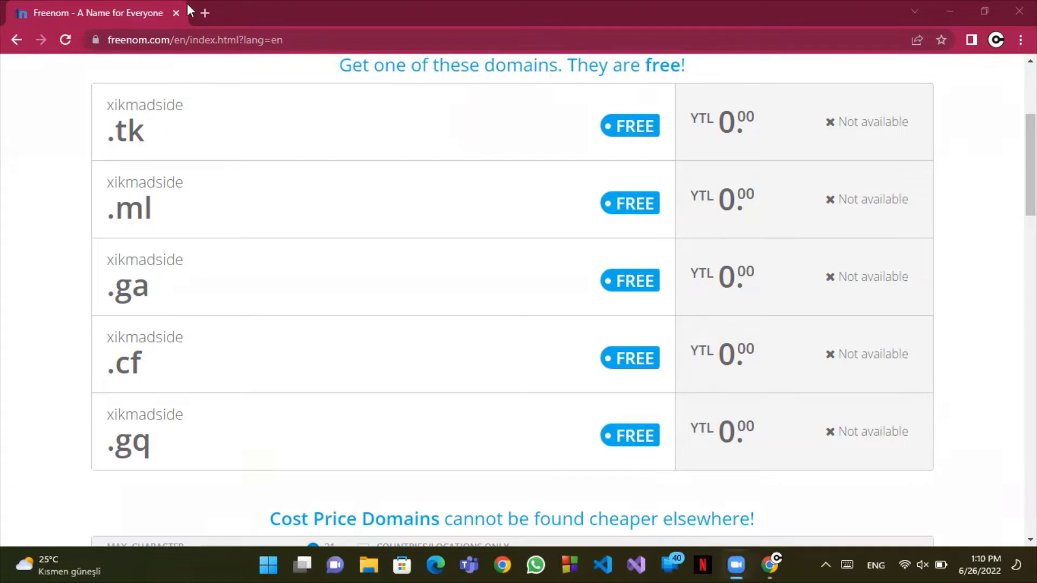
- Open the my.ga site in a new tab and find its free .GA registration section
key(ctrl+t)
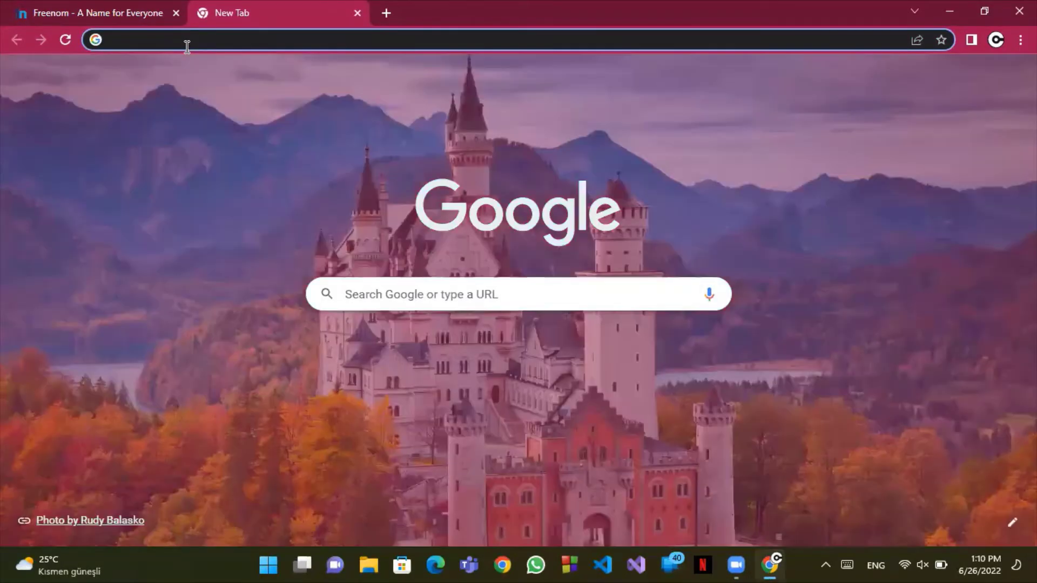
text(my)
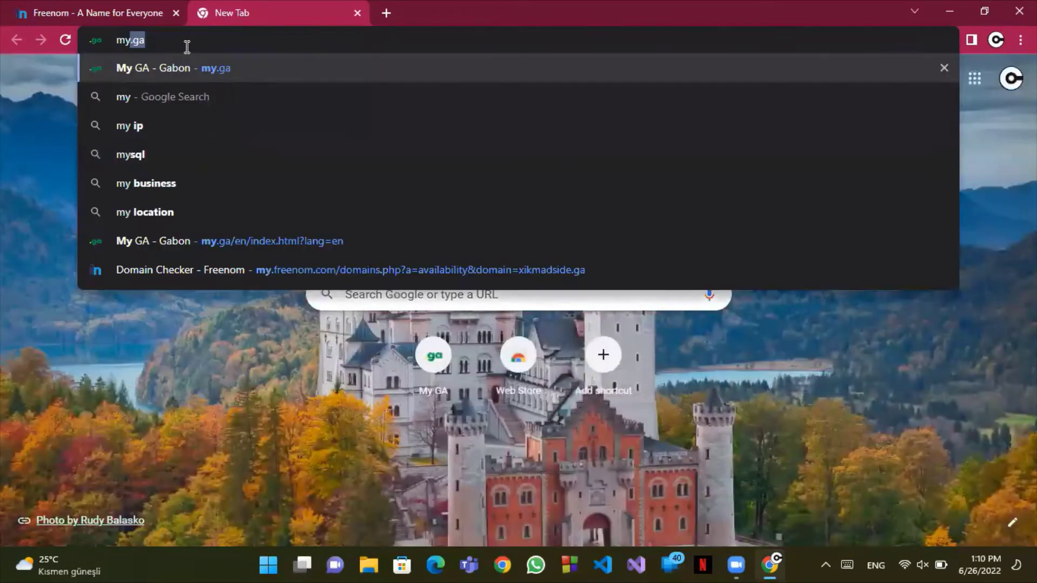
text(.g)
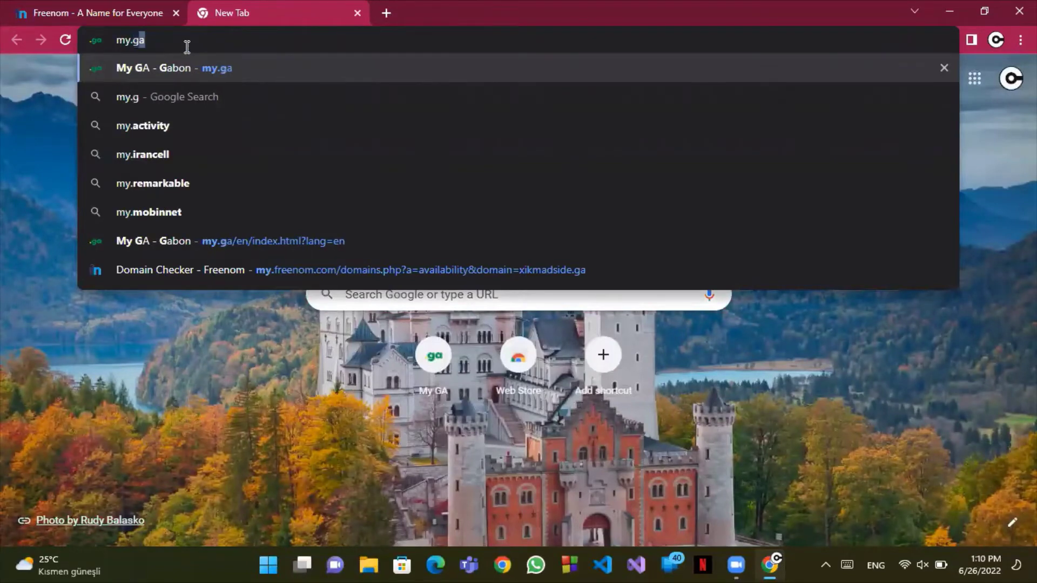
text(a)
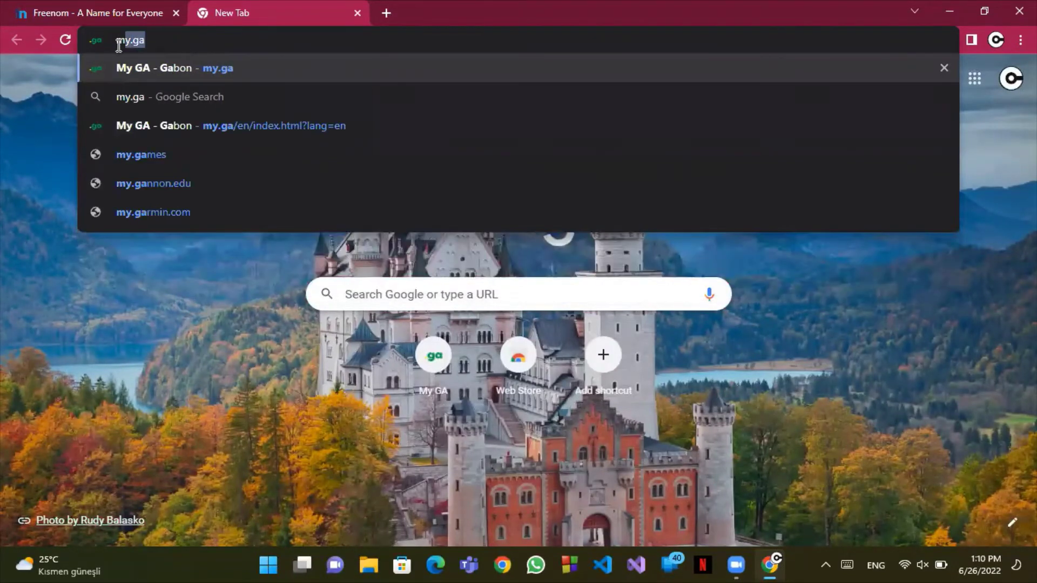
key(ctrl+a)
key(End)
click(266, 76)
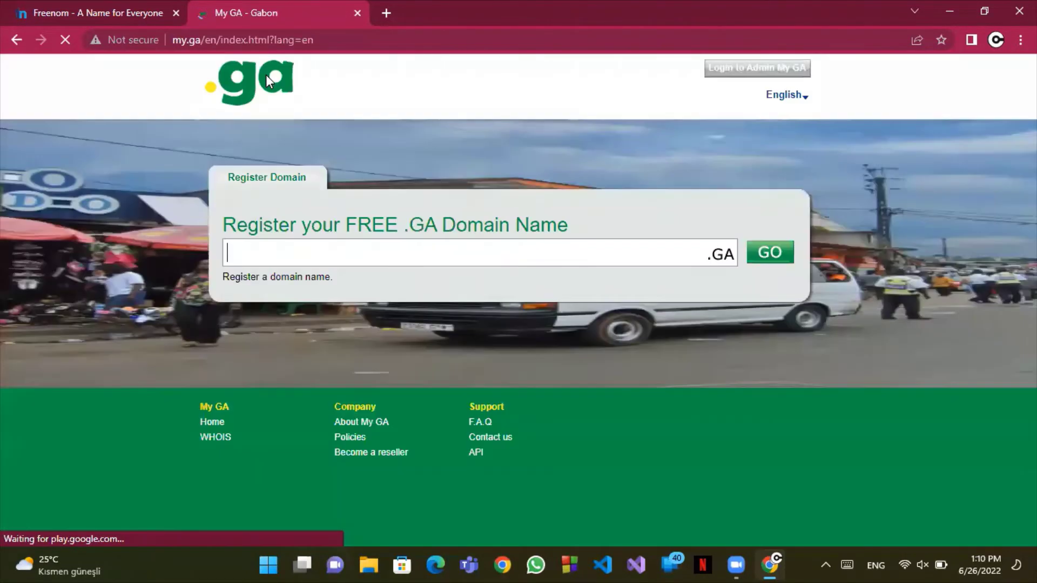
drag(201, 79, 302, 79)
drag(248, 224, 572, 213)
- Copy the name xikmadside from the .ga row of the Freenom results
key(ctrl+Tab)
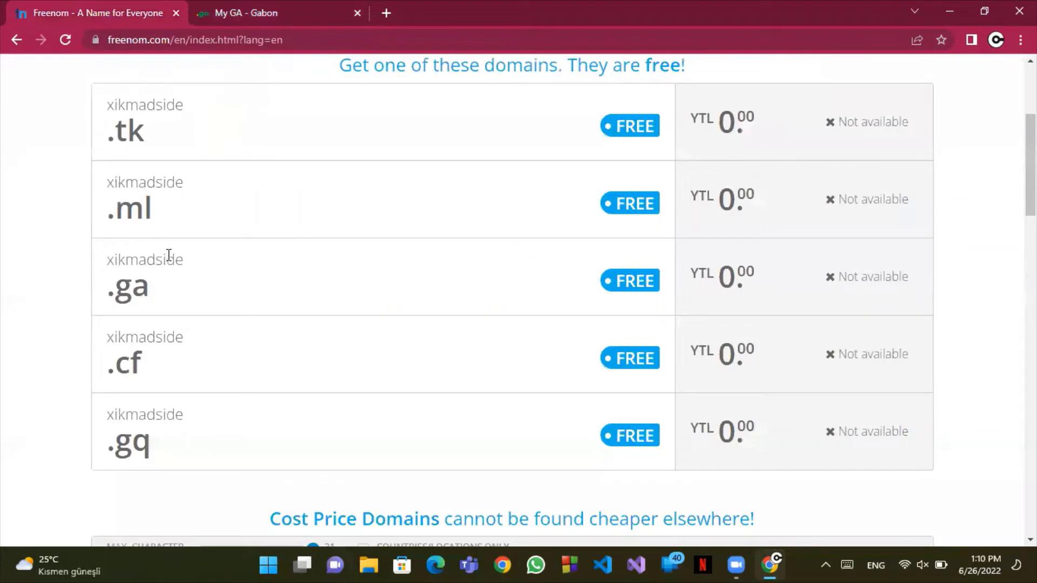
drag(183, 259, 106, 289)
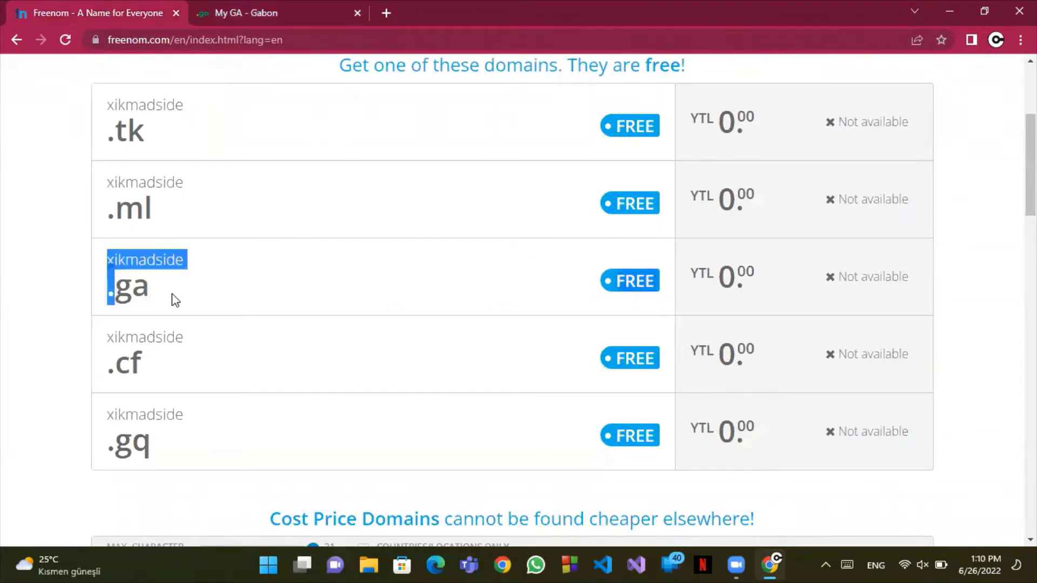
click(173, 299)
drag(184, 261, 98, 259)
key(ctrl+c)
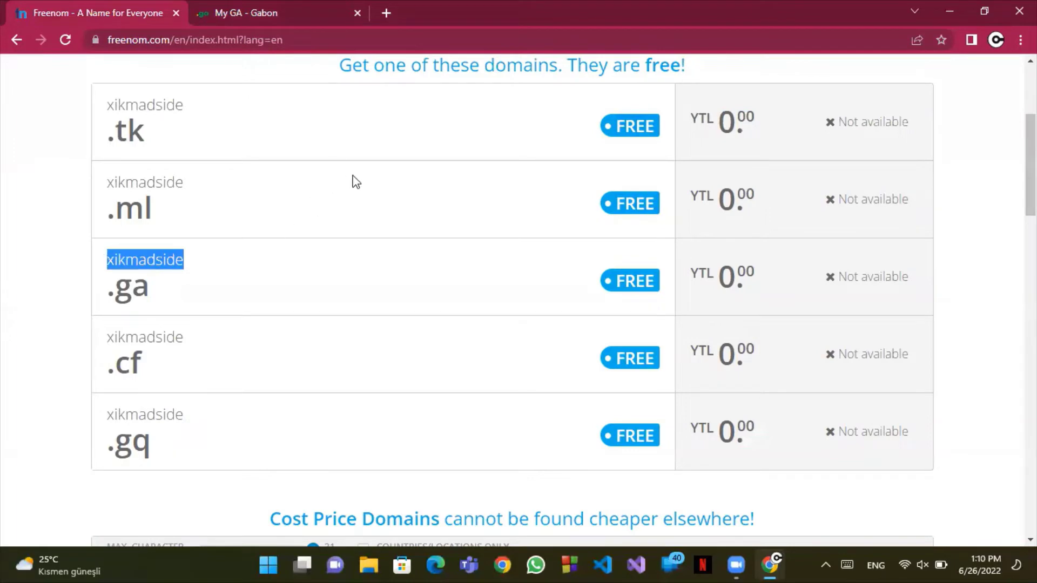
- Paste xikmadside into My GA's .GA domain name field
key(ctrl+Tab)
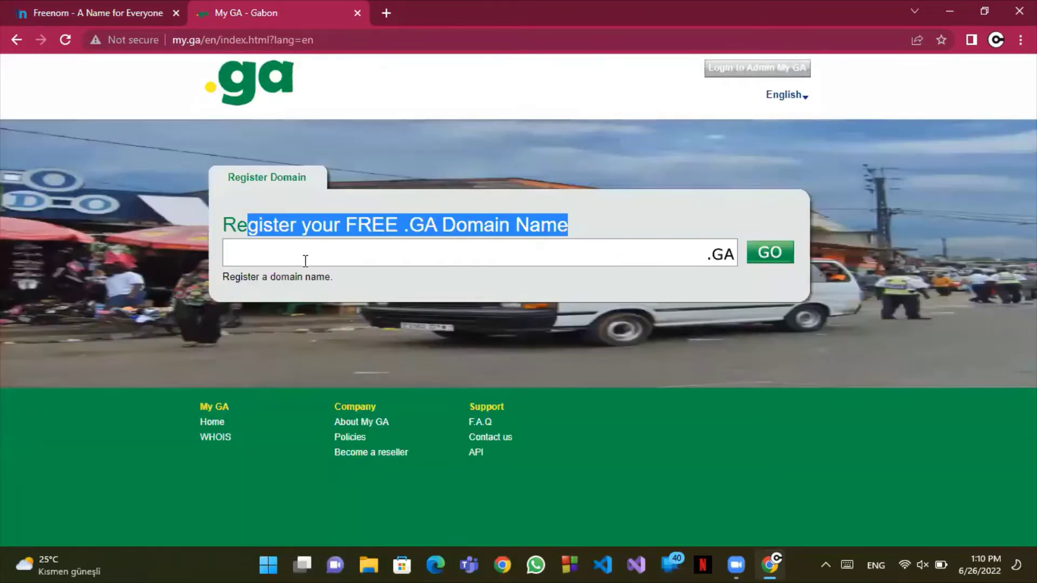
click(305, 260)
key(ctrl+v)
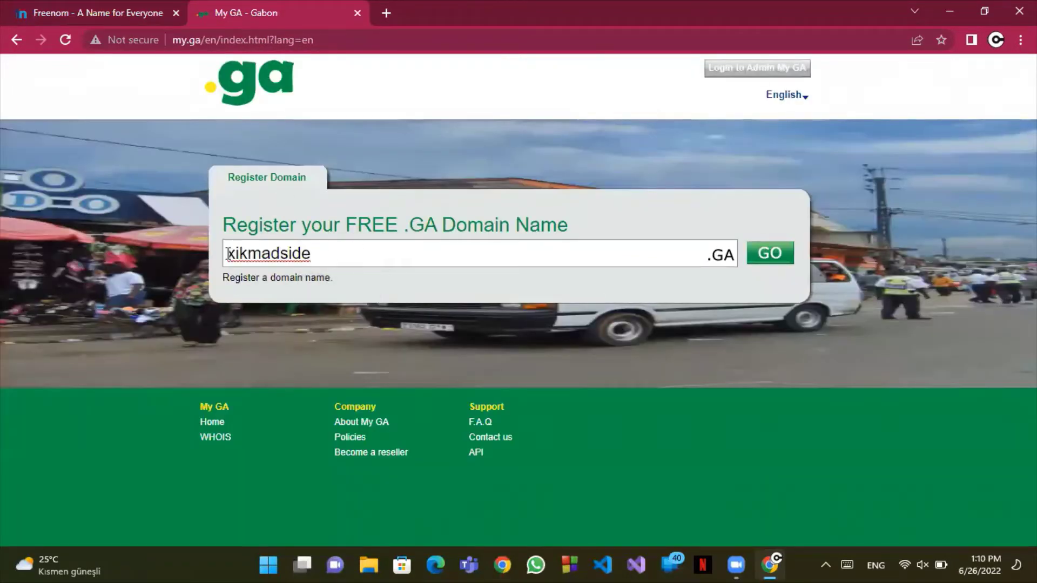
drag(229, 253, 326, 255)
click(734, 258)
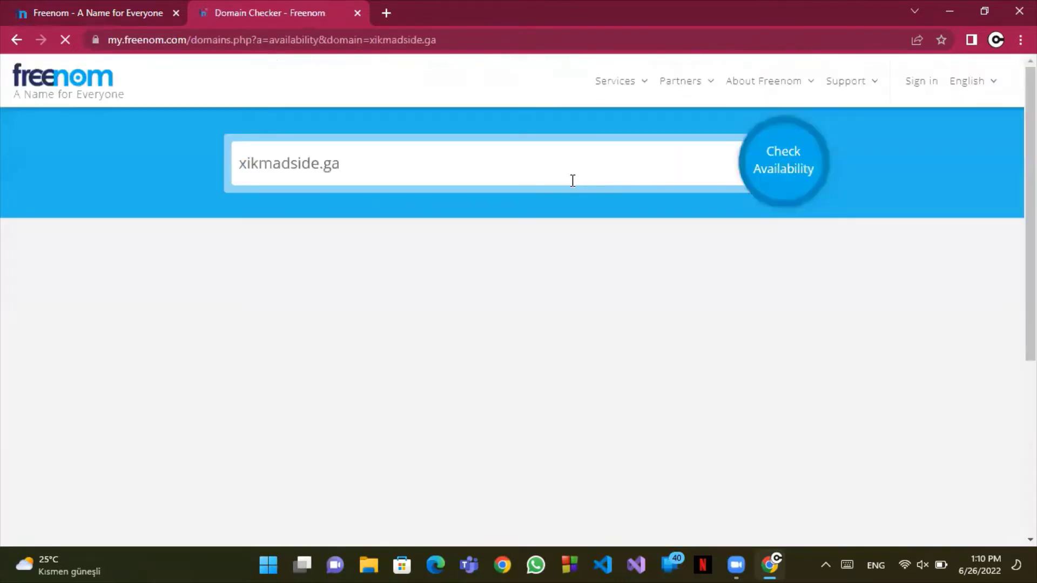
- Confirm xikmadside.ga is available at 0 YTL and proceed to checkout with it
click(815, 167)
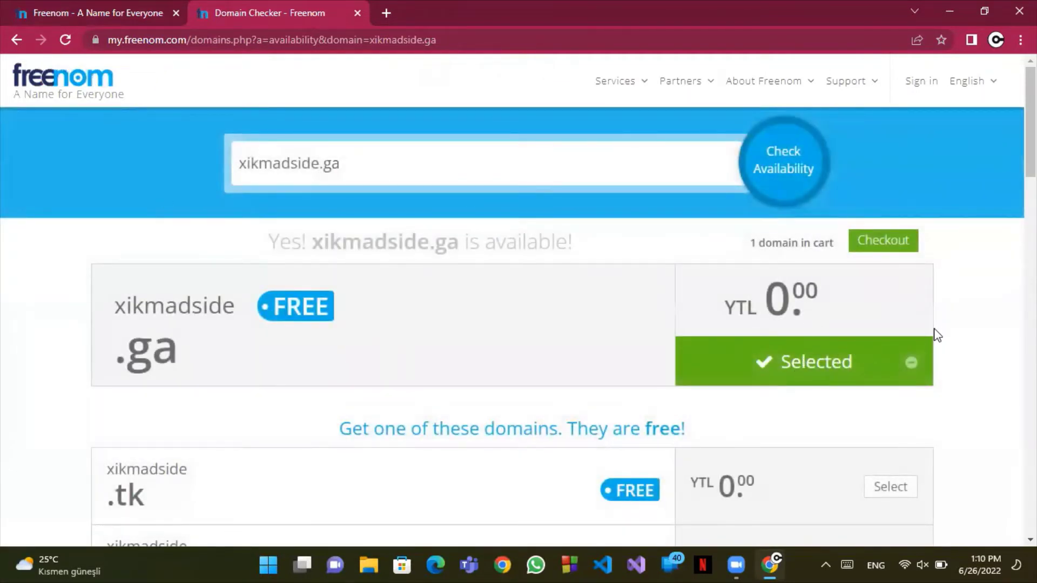
double_click(780, 298)
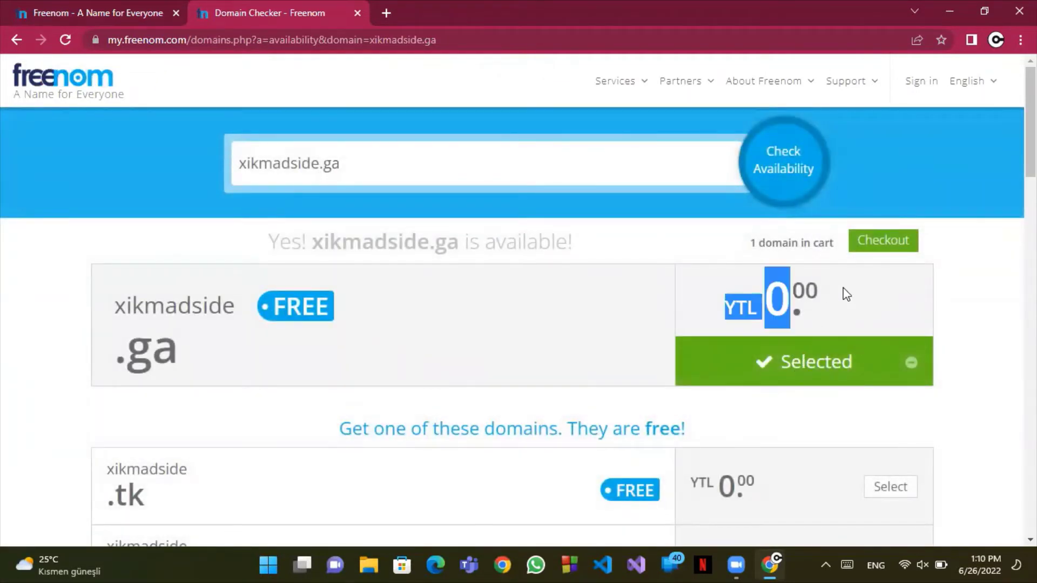
click(813, 364)
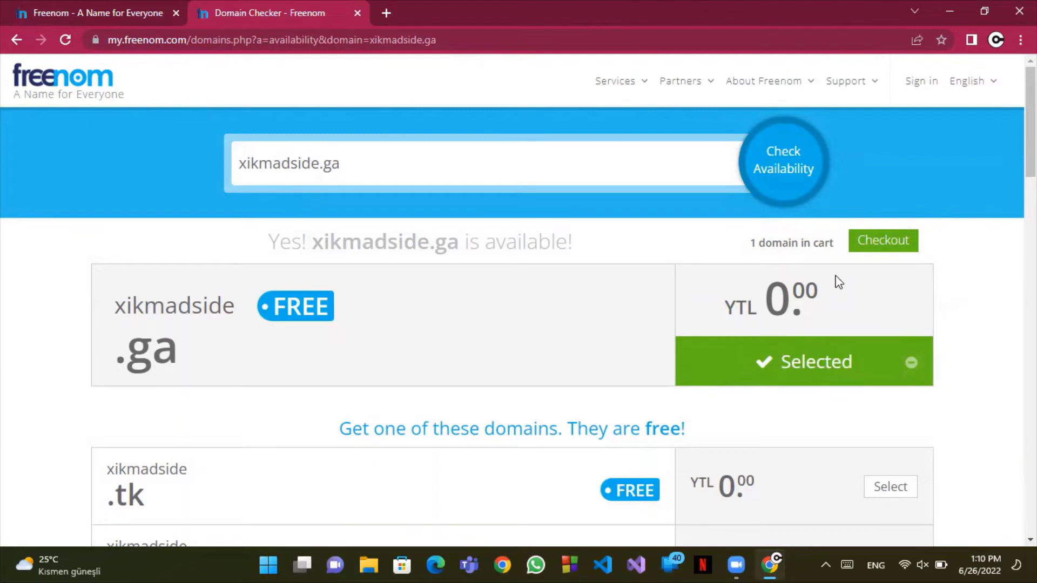
click(883, 244)
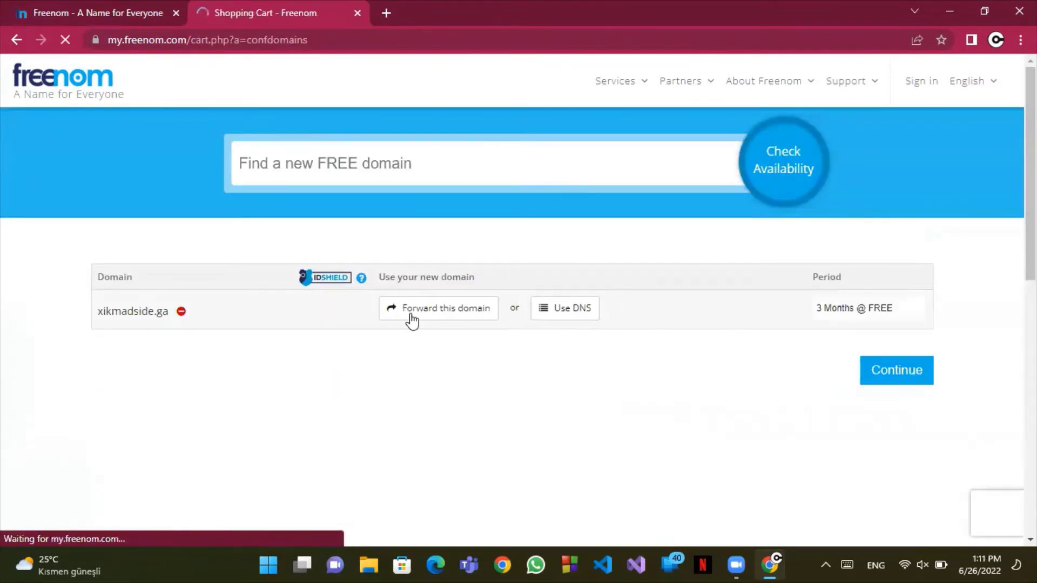
drag(111, 313, 181, 317)
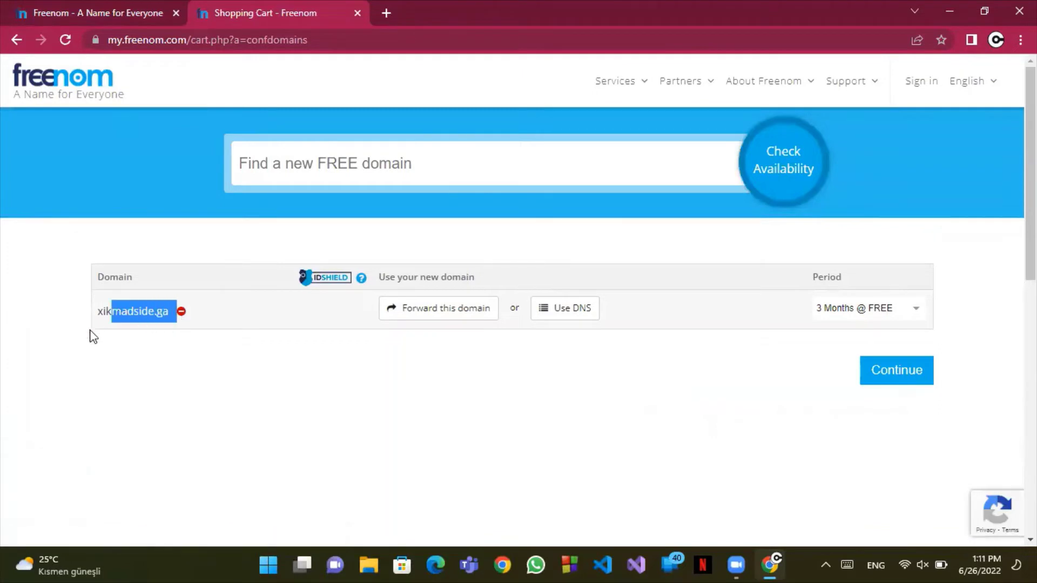
- Use Freenom DNS for xikmadside.ga and try continuing with an 11-month free period
click(126, 314)
drag(99, 312, 175, 316)
click(594, 308)
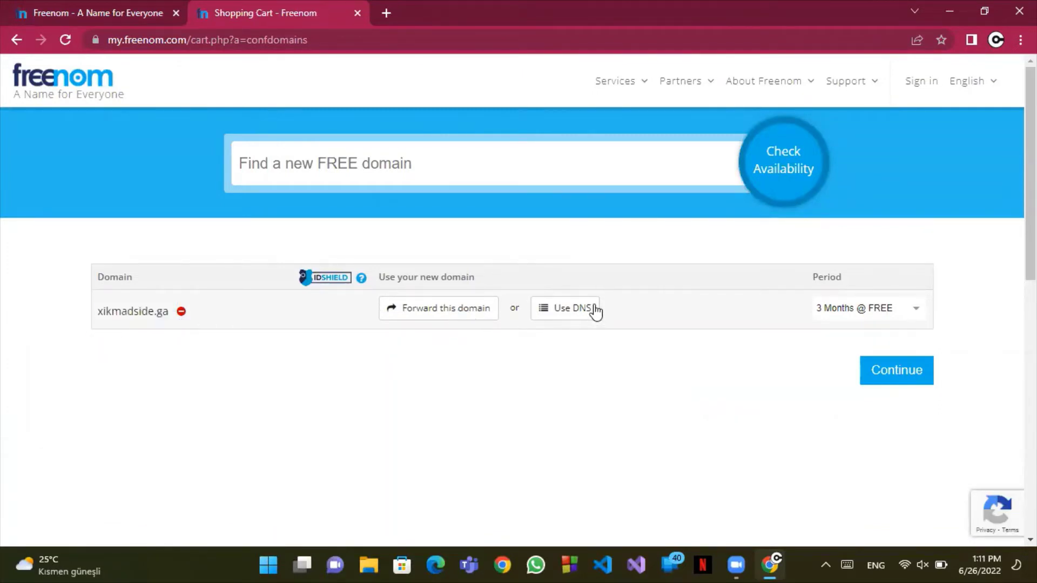
scroll(529, 281, down, 4)
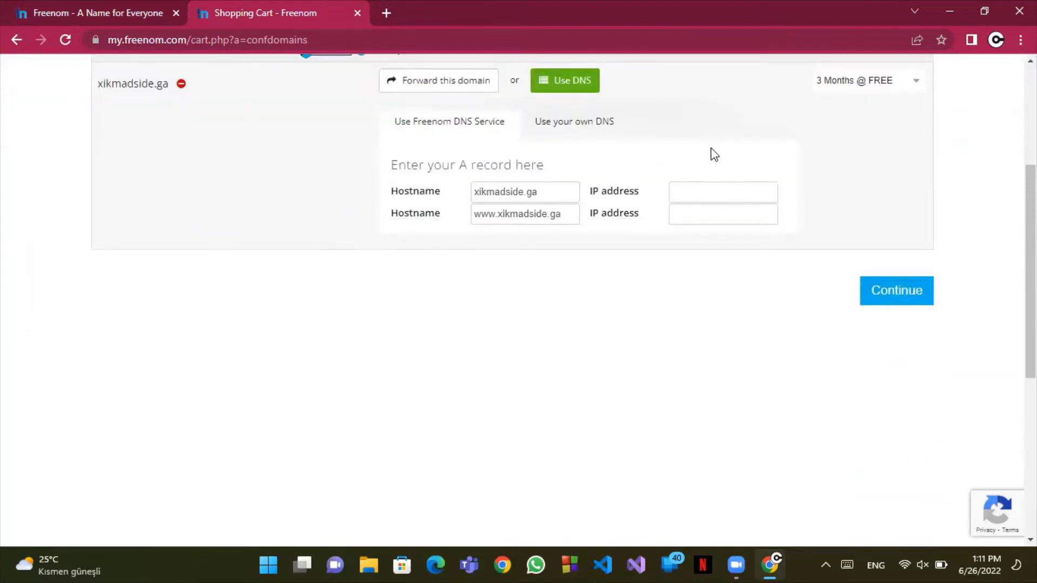
scroll(806, 185, up, 3)
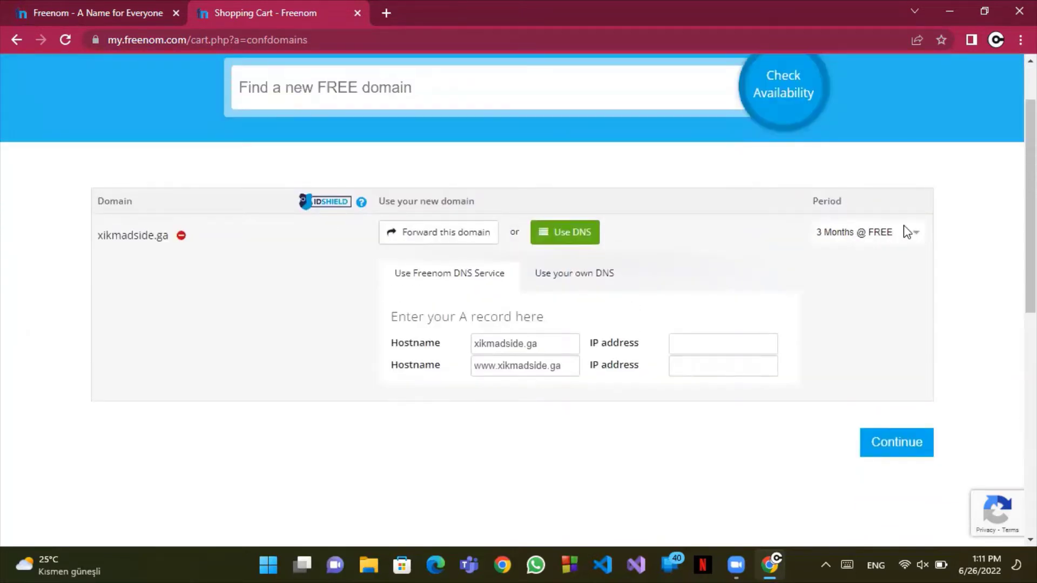
click(910, 233)
scroll(878, 378, down, 1)
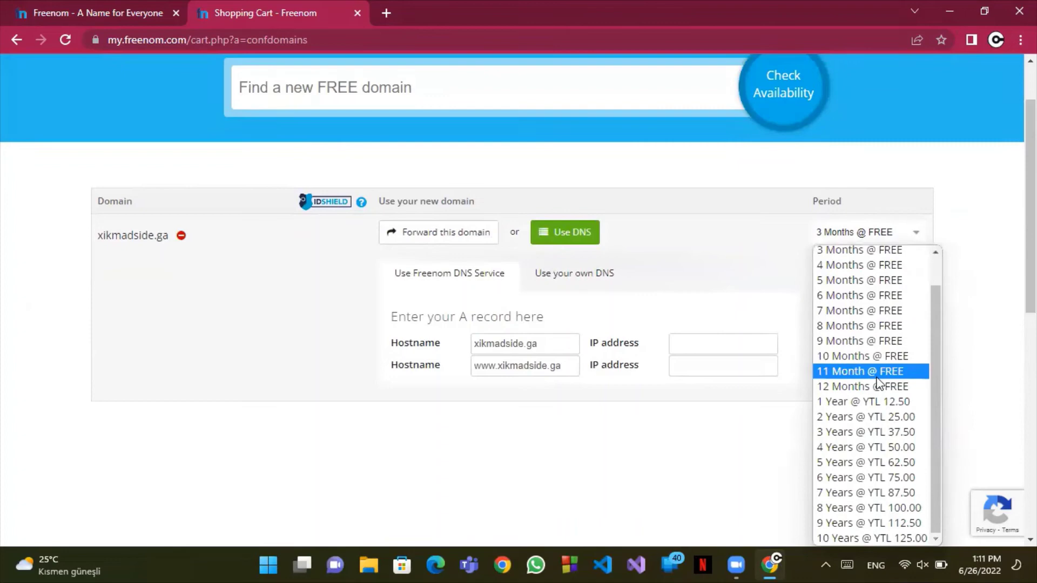
click(845, 373)
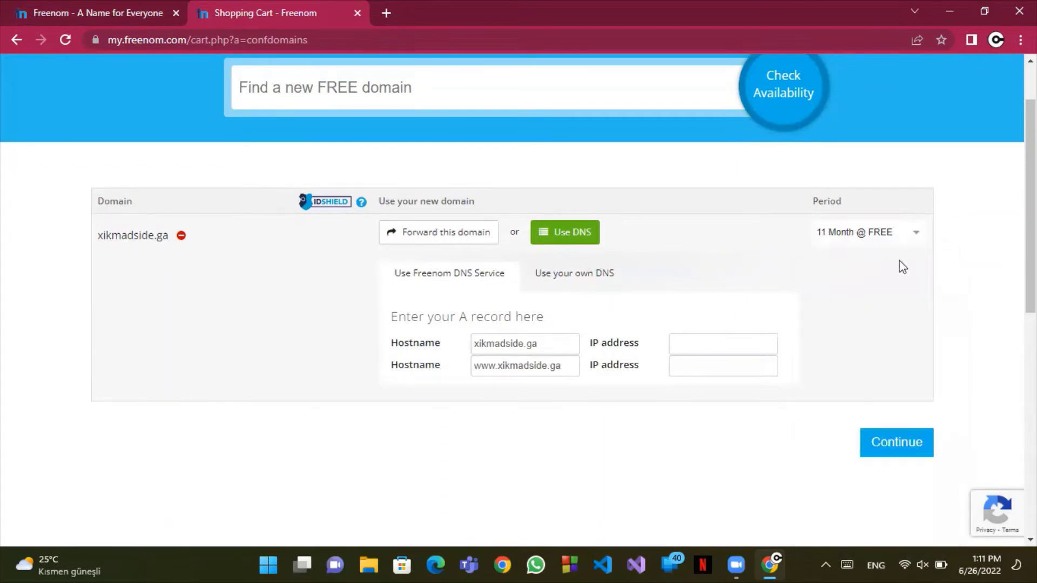
click(910, 440)
- Switch the period back to 3 Months free, retry Continue, then go back after the IP errors
click(885, 232)
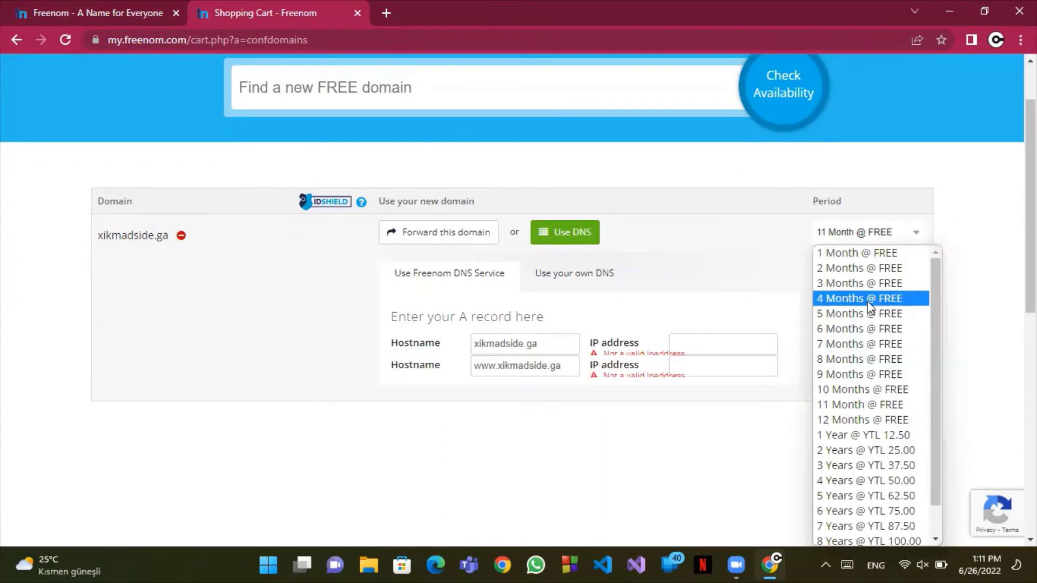
click(841, 283)
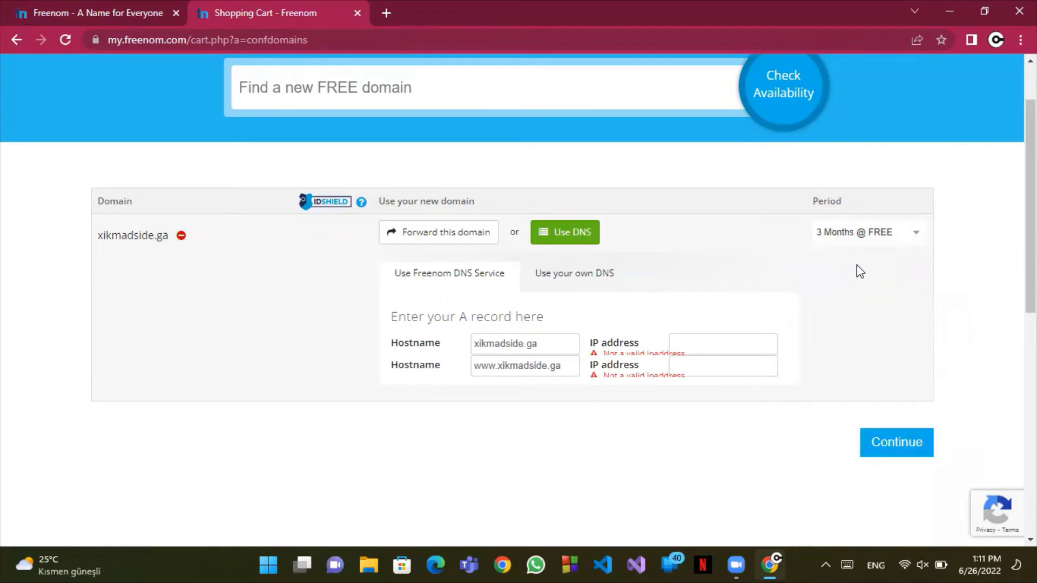
click(905, 449)
click(892, 449)
click(893, 449)
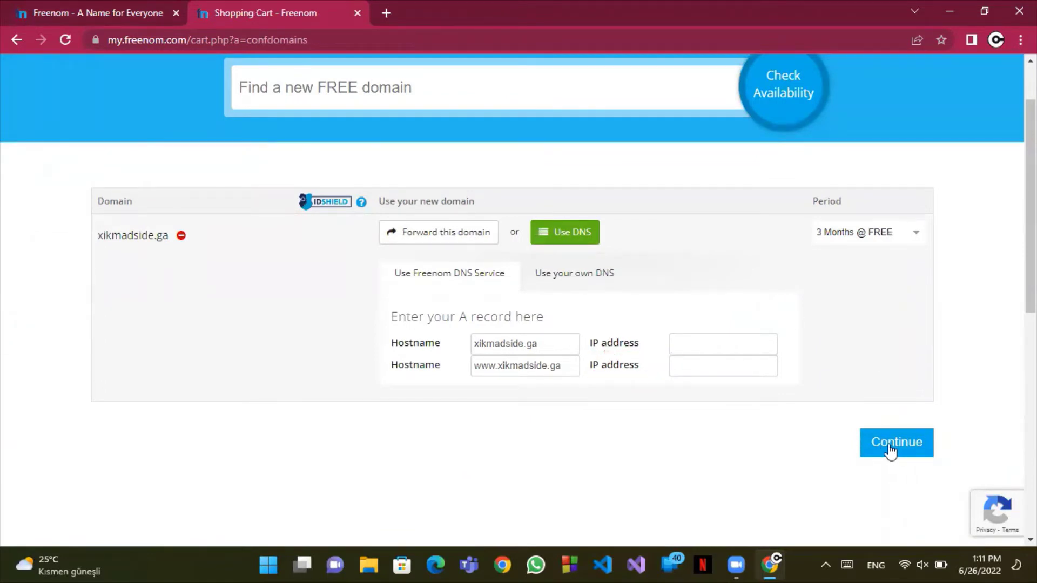
click(852, 235)
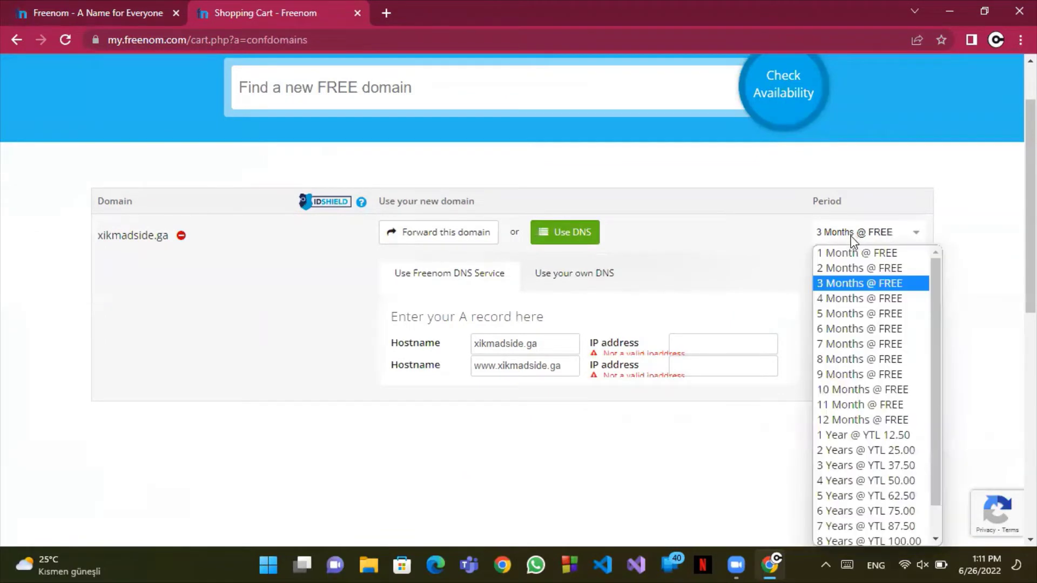
click(12, 41)
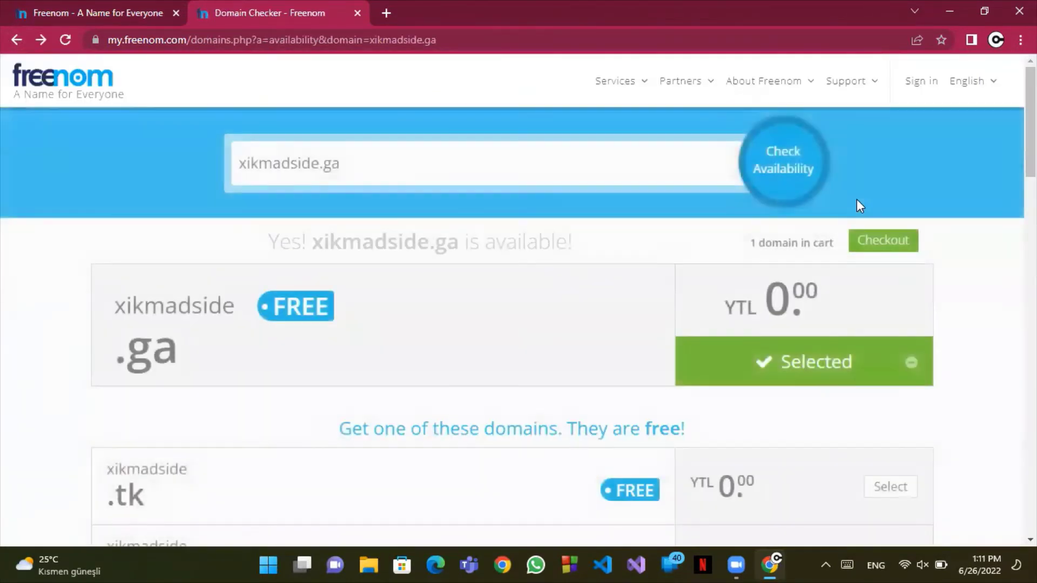
- Check out xikmadside.ga again and continue past the Shopping Cart without DNS
click(888, 244)
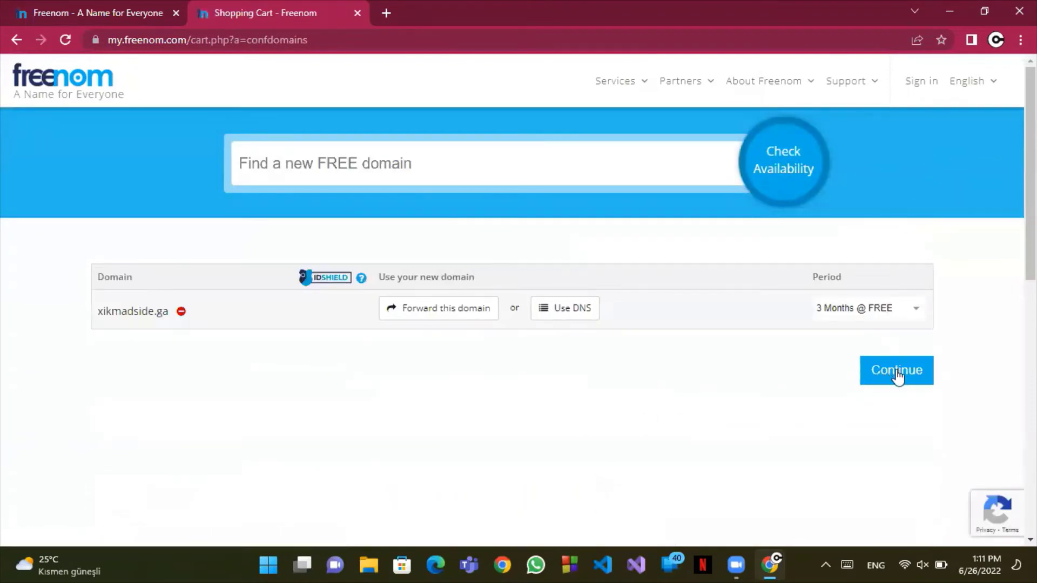
click(898, 377)
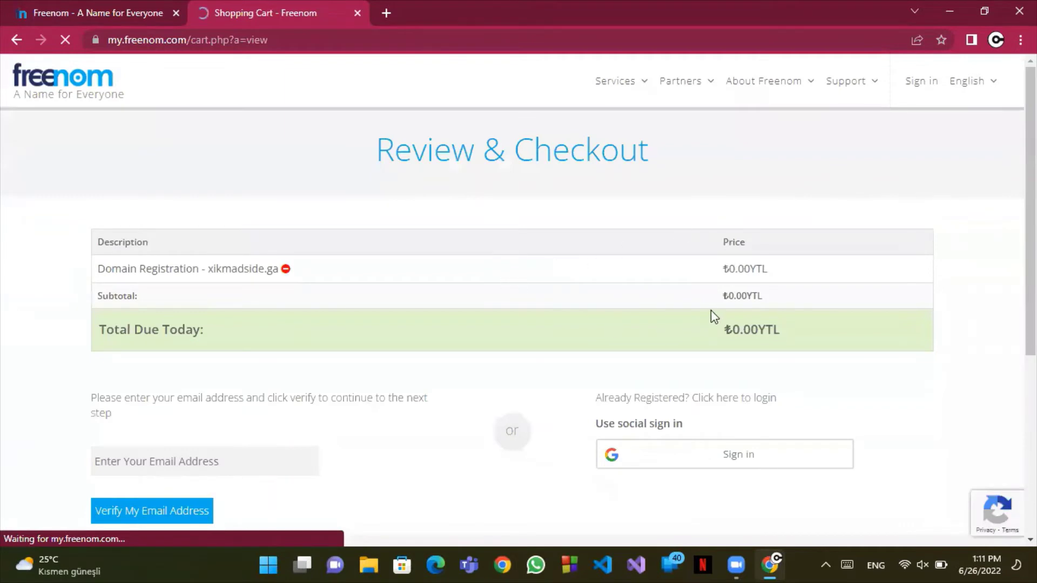
- Verify xikmadside.ga's price, subtotal and total are ₺0.00YTL, then open a new browser tab
drag(720, 329, 798, 329)
triple_click(747, 286)
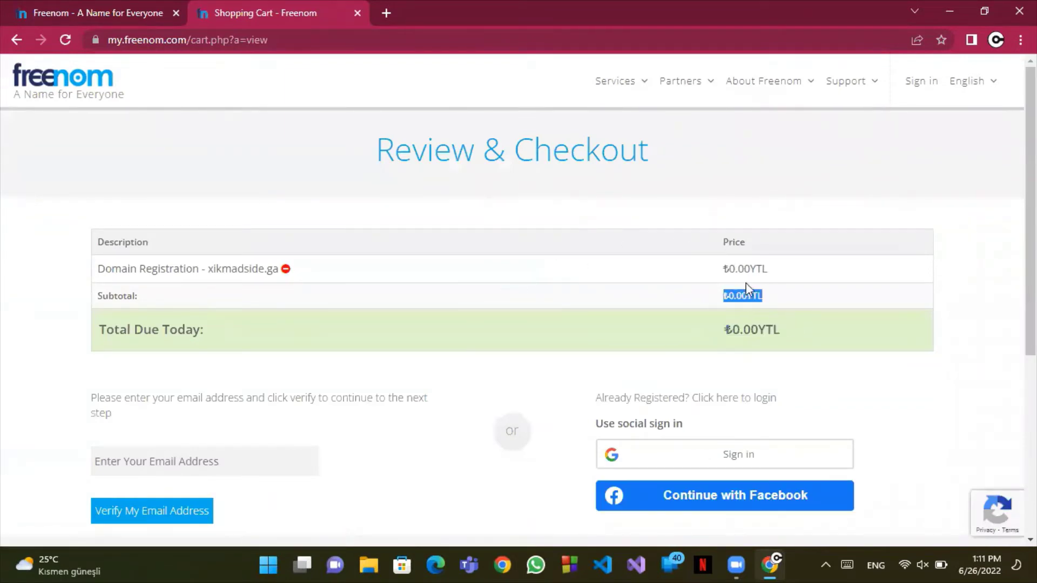
drag(722, 268, 797, 265)
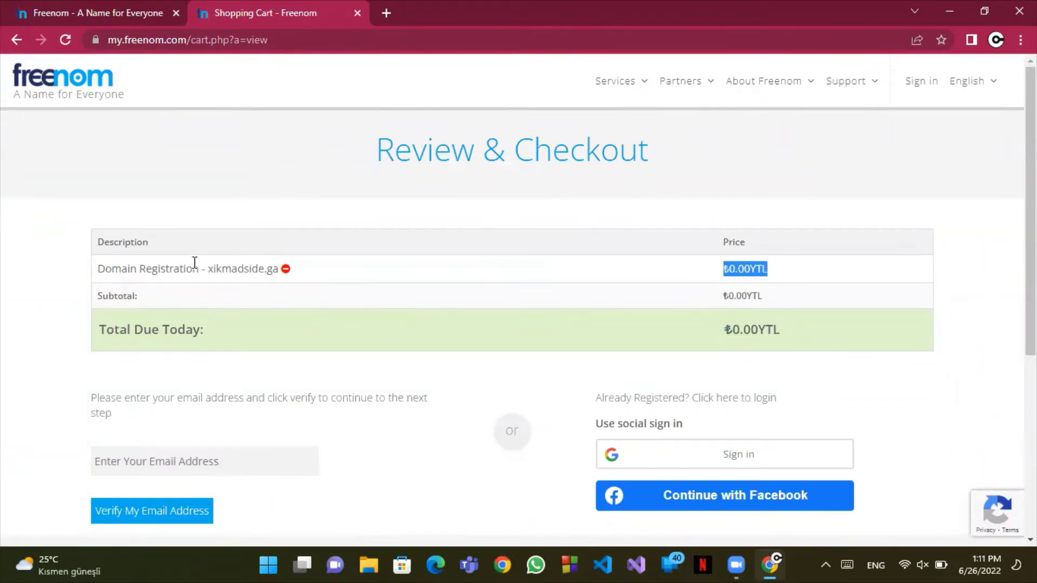
drag(195, 263, 297, 276)
click(592, 384)
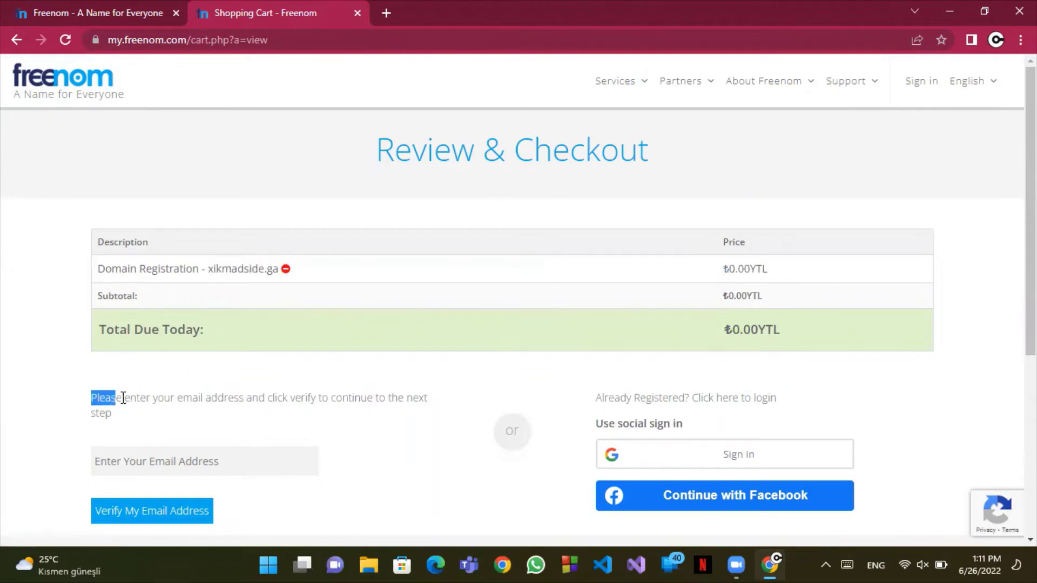
drag(123, 398, 458, 407)
click(251, 462)
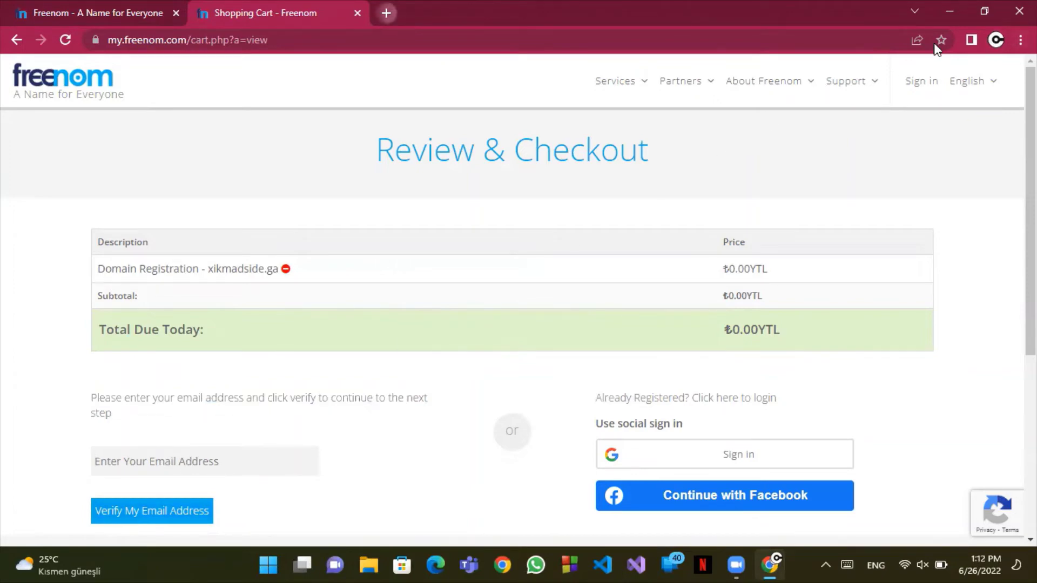
key(ctrl+t)
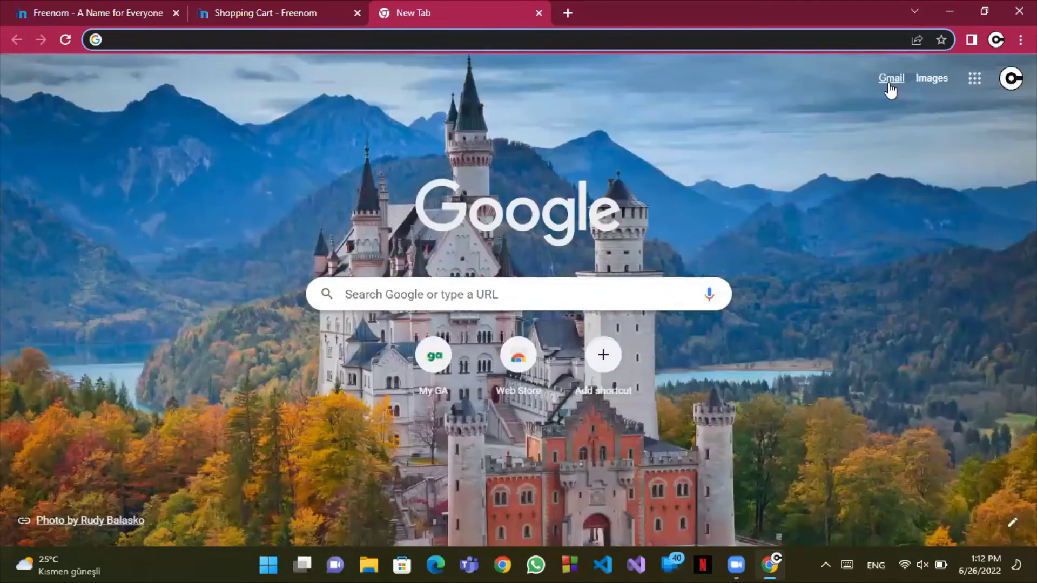
click(932, 87)
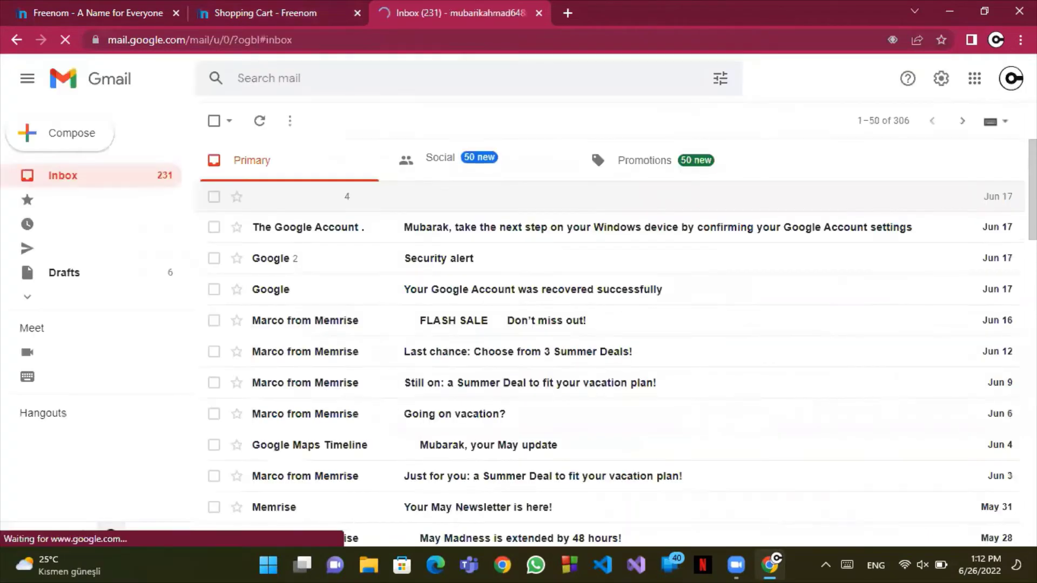
click(1012, 80)
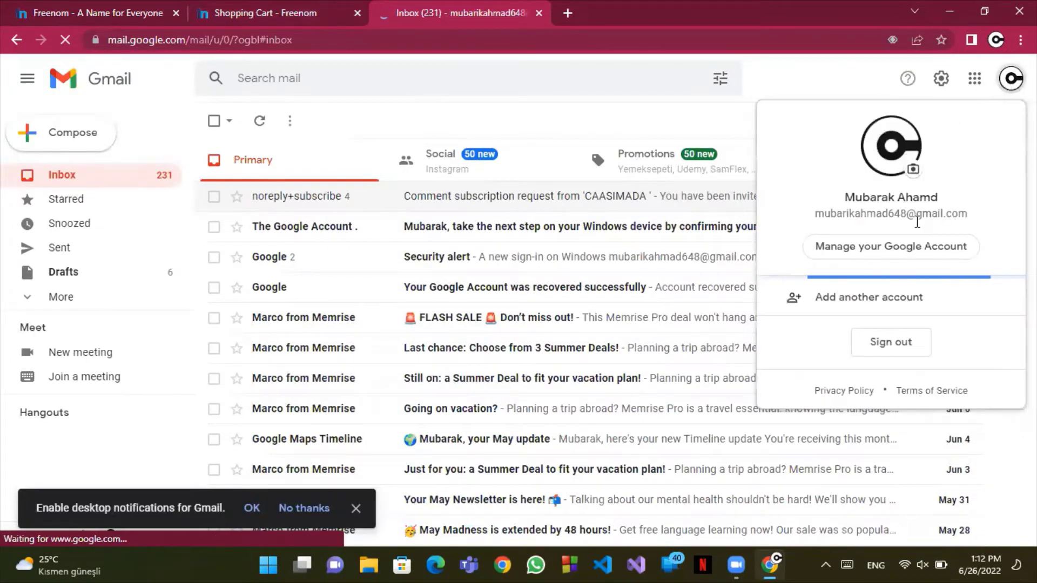
drag(817, 211, 975, 221)
key(ctrl+c)
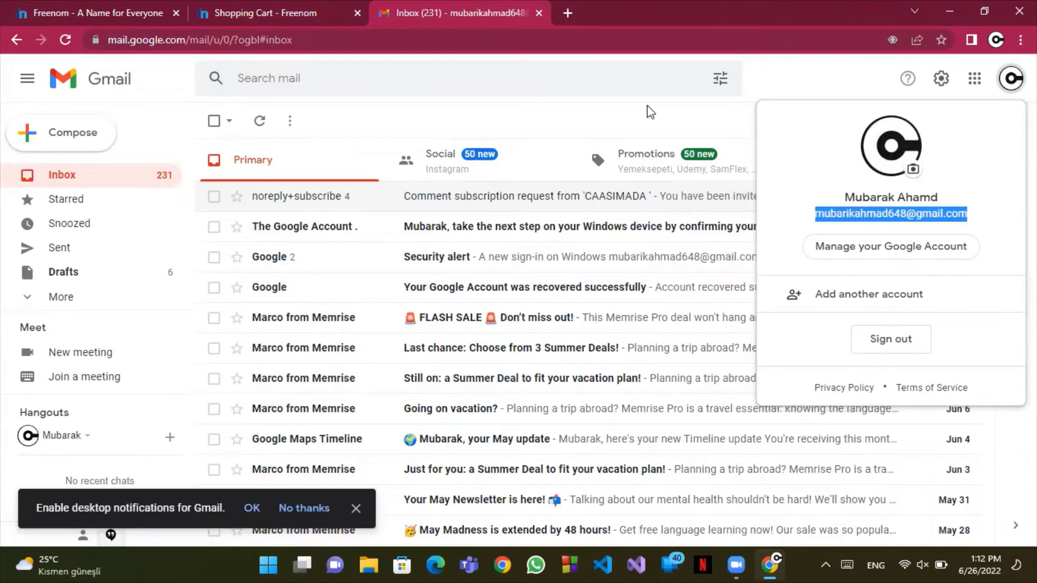
click(187, 4)
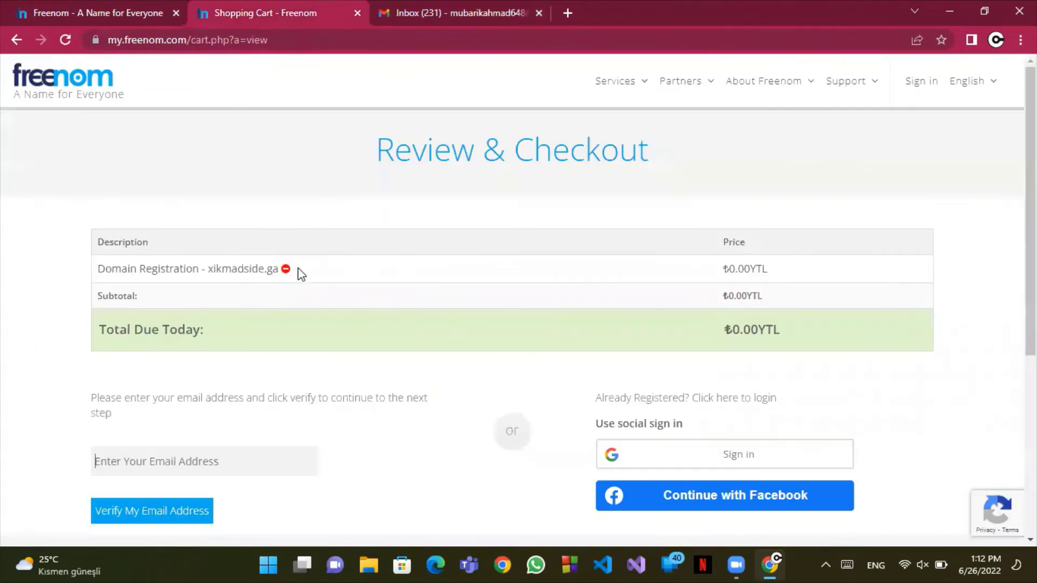
- Paste the account e-mail into Freenom's e-mail field and request the verification link
click(176, 459)
key(ctrl+v)
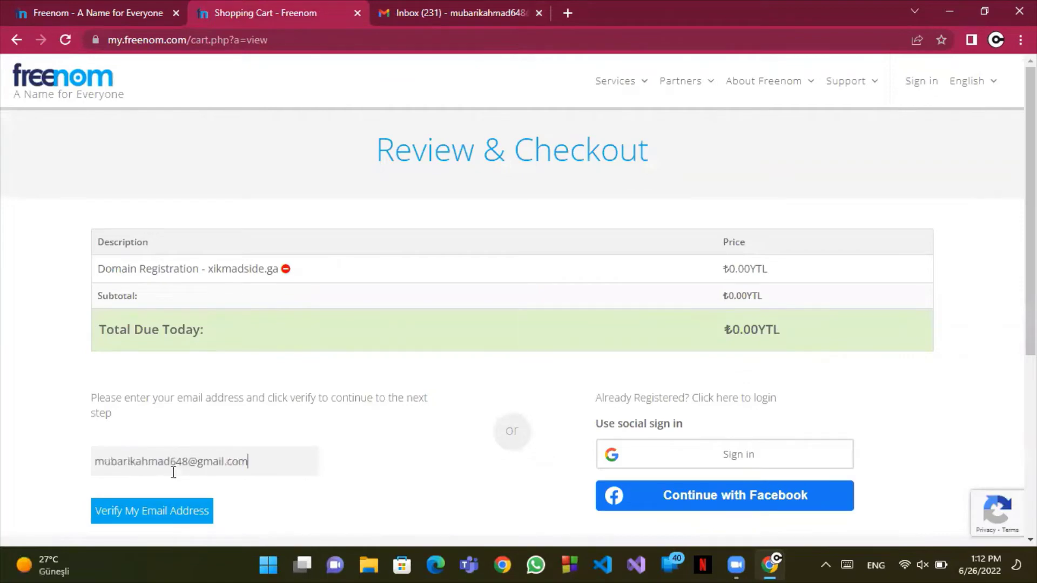
click(174, 513)
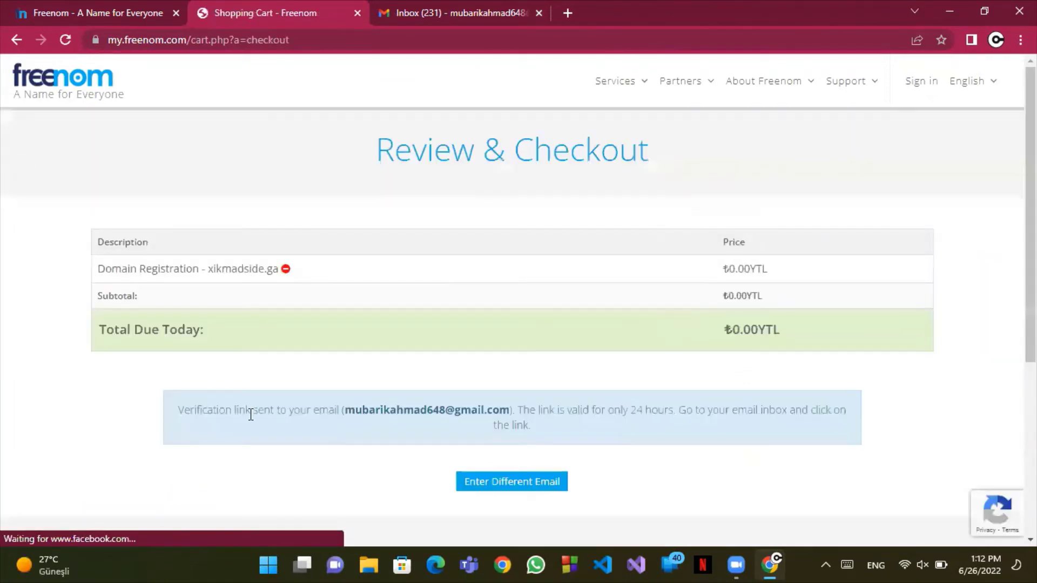
key(ctrl+Tab)
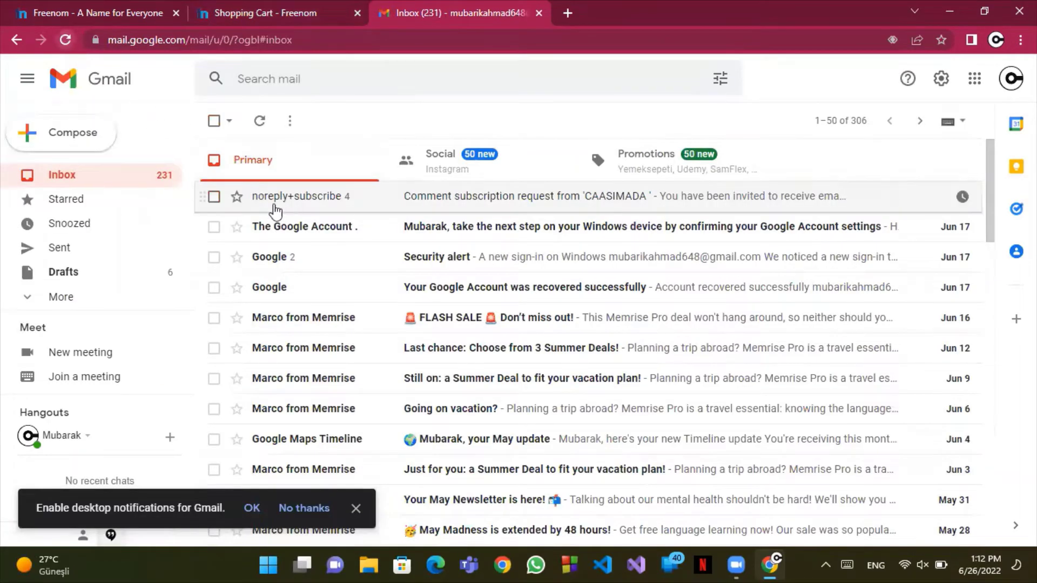
- Refresh the inbox, open Freenom's Email Verification message and follow its verification link
key(F5)
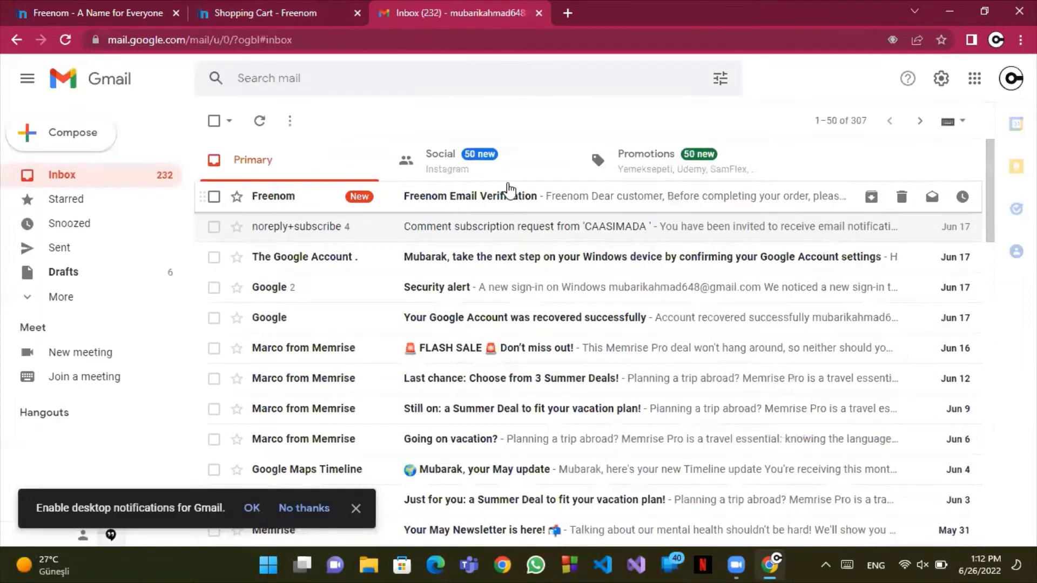
click(509, 190)
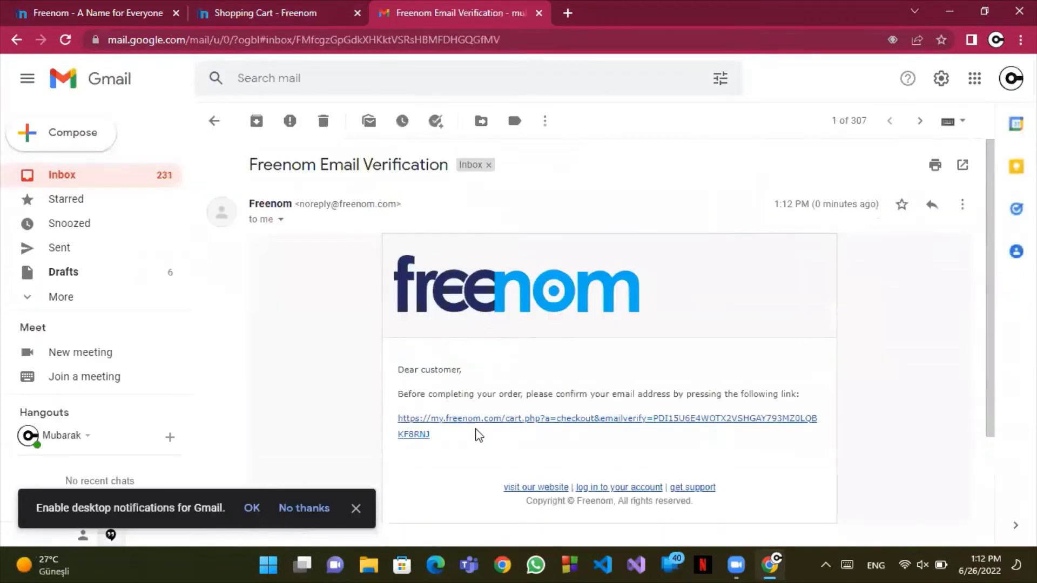
click(476, 423)
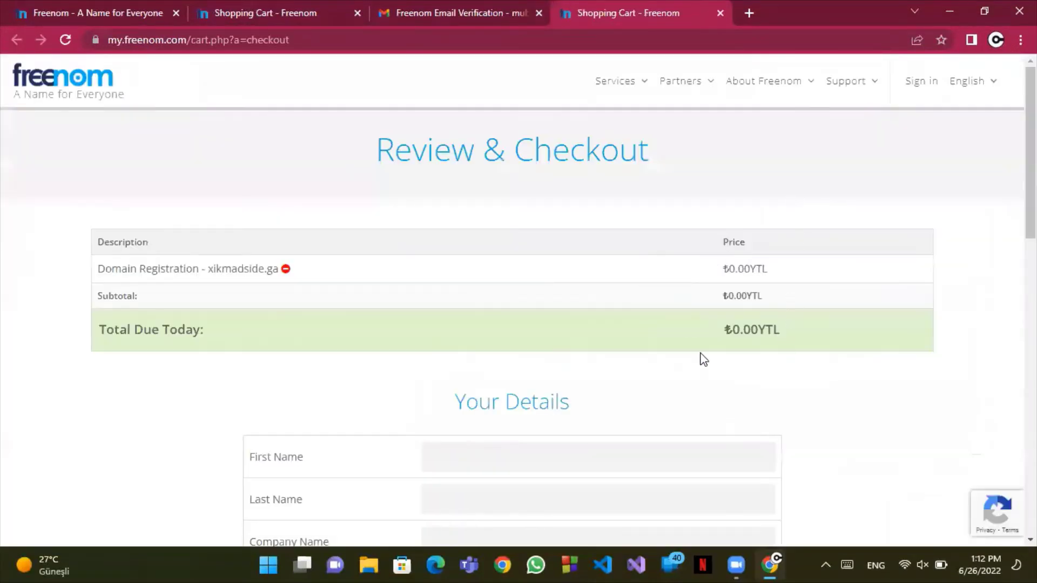
- Enter the first and last name, and replace the pasted company text with 'xikmadside'
scroll(537, 310, down, 3)
click(482, 305)
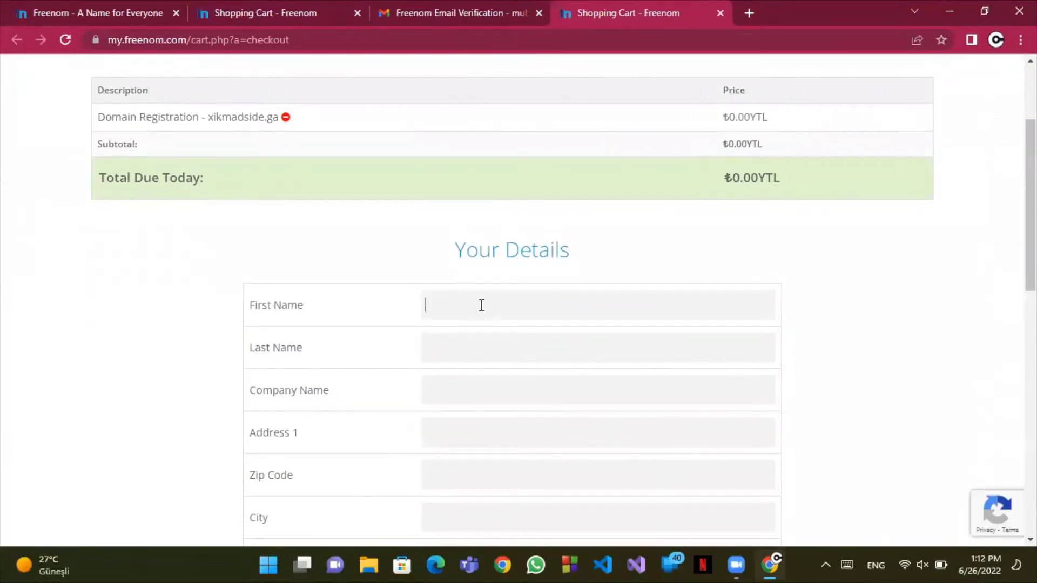
text(mubarak)
click(459, 346)
text(ahm)
click(475, 381)
key(ctrl+v)
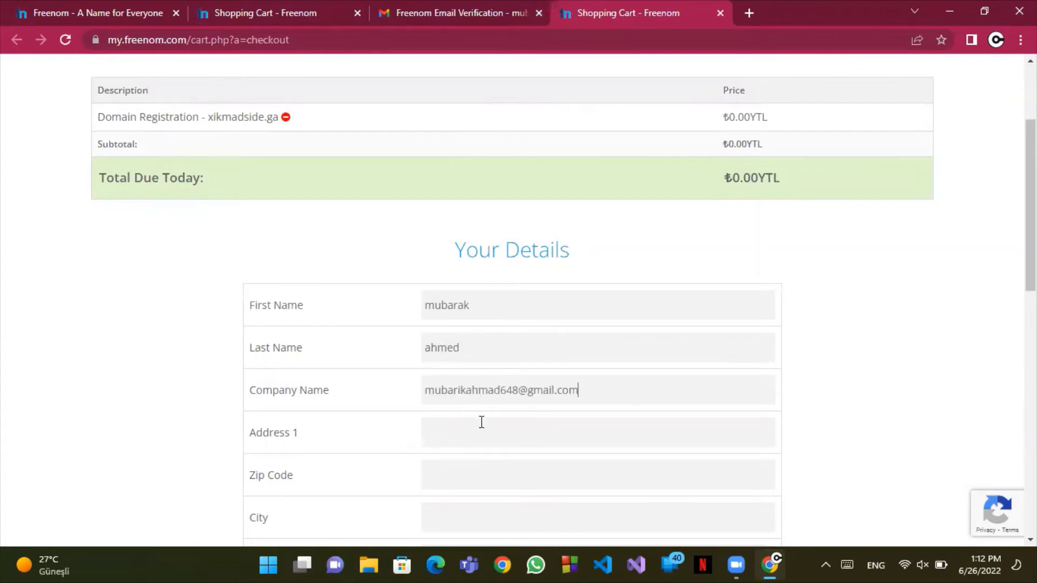
drag(574, 393, 329, 405)
key(BackSpace)
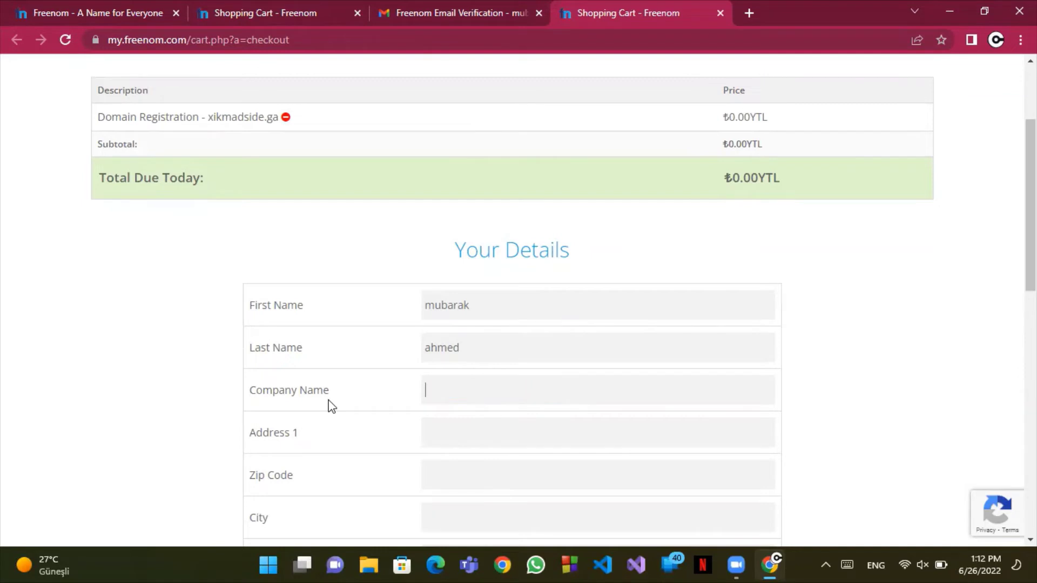
text(xikmadside)
- Fill in the address line, zip code and city, keeping Turkey as the country
scroll(411, 418, down, 3)
click(469, 273)
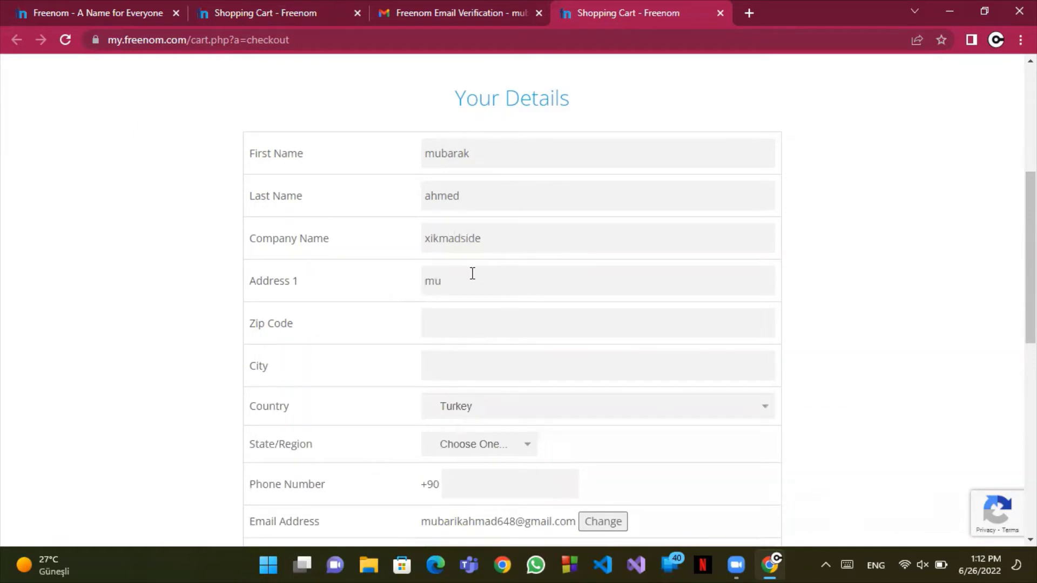
text(muqdisho)
click(471, 328)
text(17001)
text(00)
click(443, 367)
text(muqdisho)
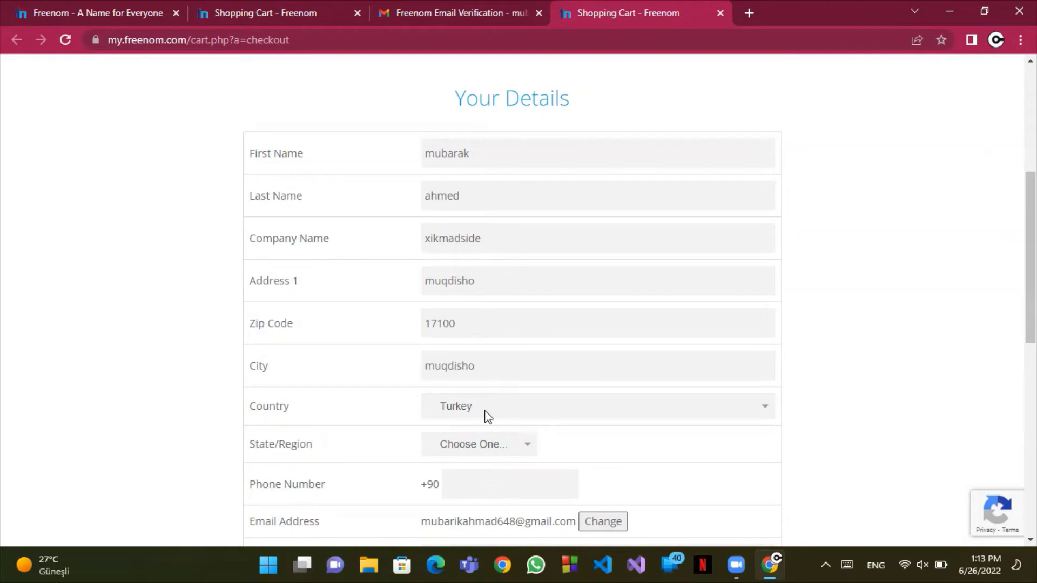
click(512, 406)
click(507, 409)
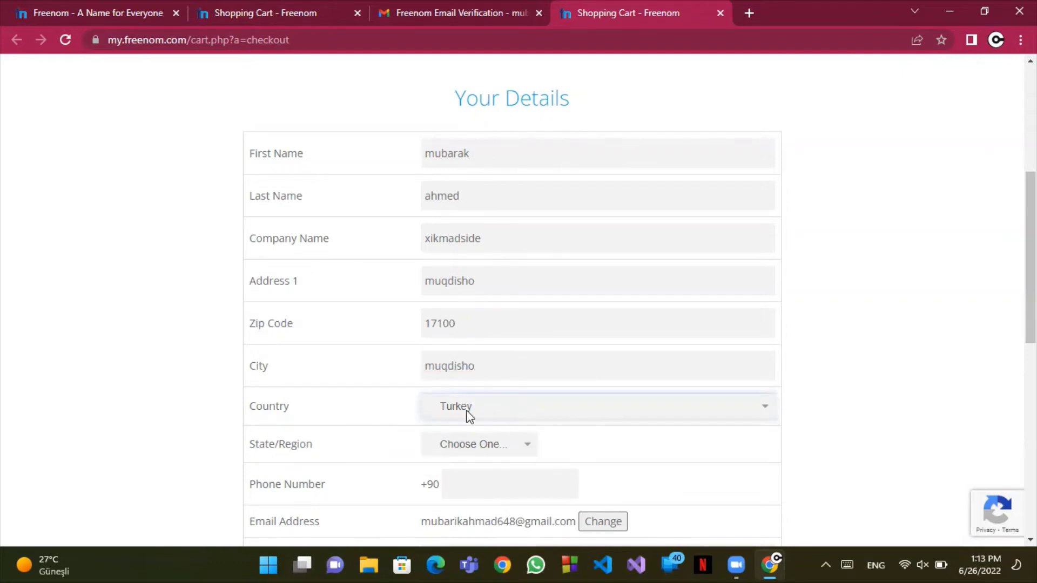
- Choose Giresun as the state/region
scroll(492, 362, down, 3)
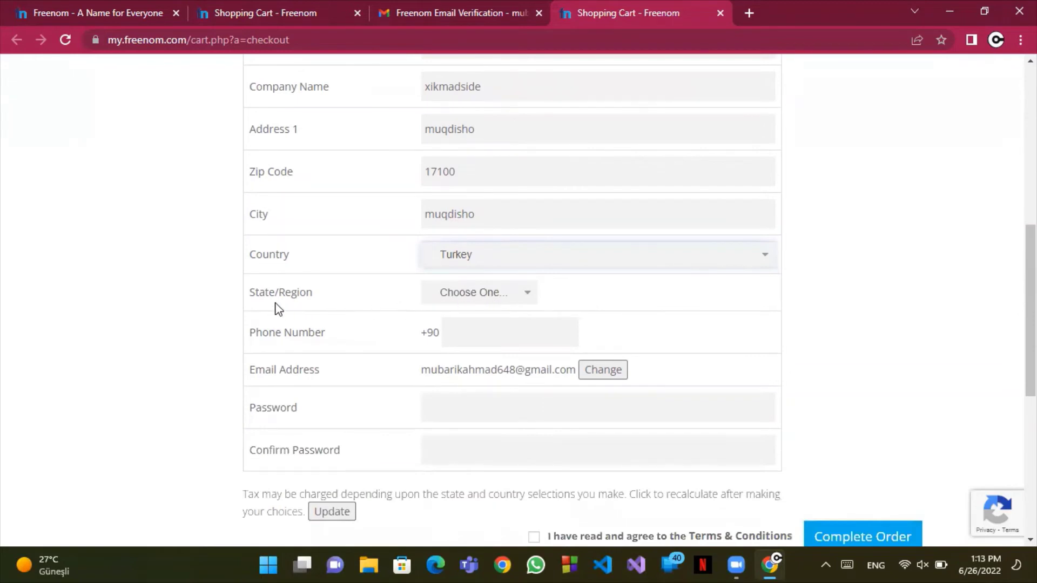
click(471, 295)
scroll(492, 265, down, 1)
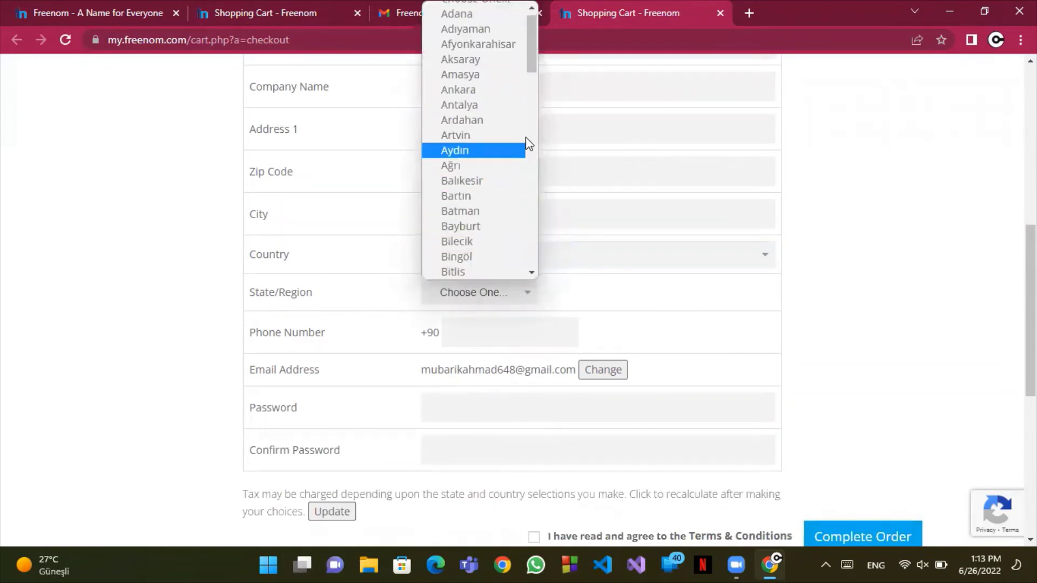
scroll(486, 114, up, 1)
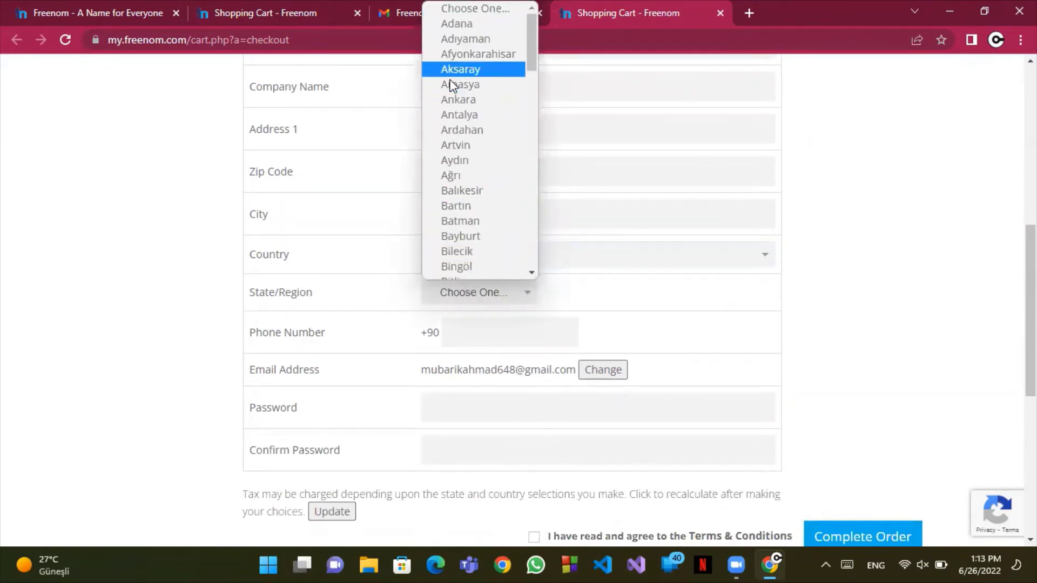
scroll(452, 187, down, 5)
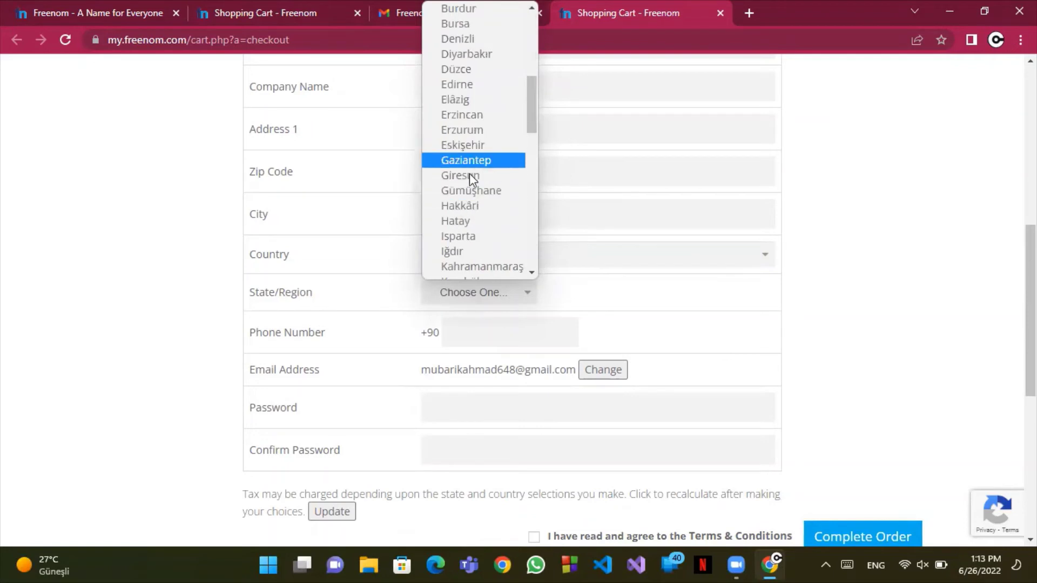
click(472, 176)
scroll(473, 326, down, 1)
- Enter the phone number and type the account password
click(478, 259)
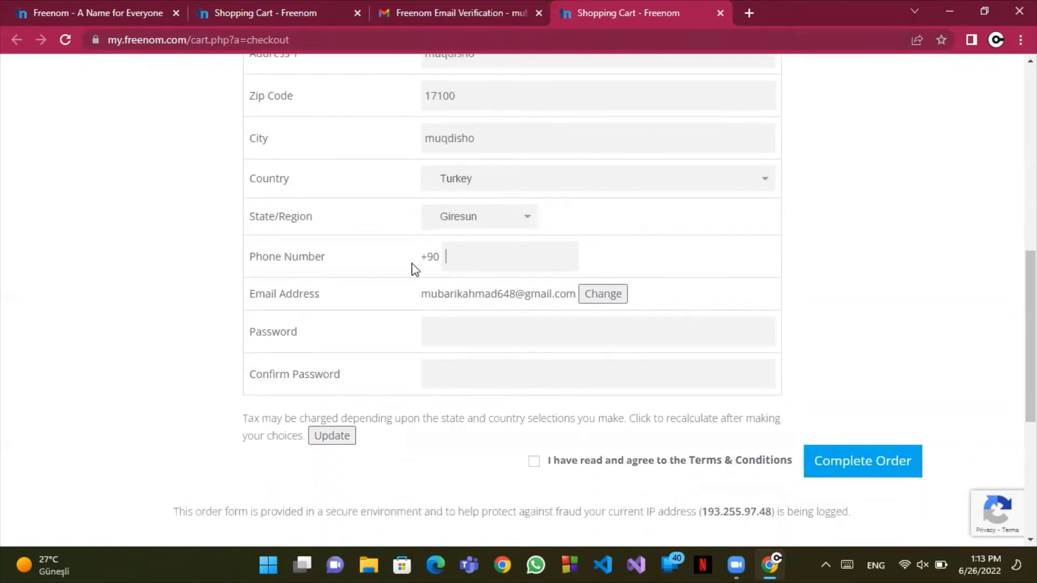
drag(446, 258, 615, 241)
click(648, 235)
click(456, 329)
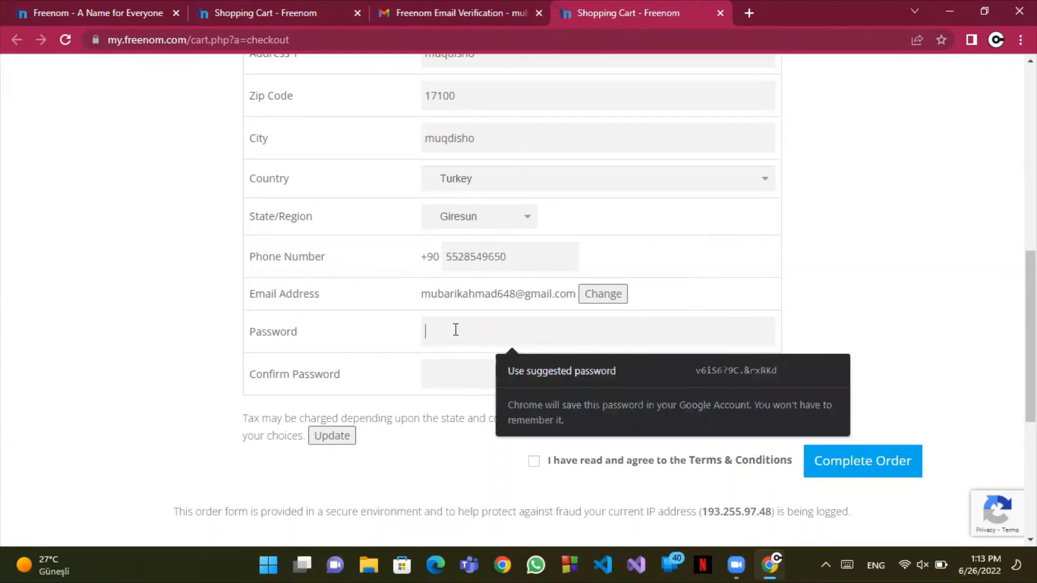
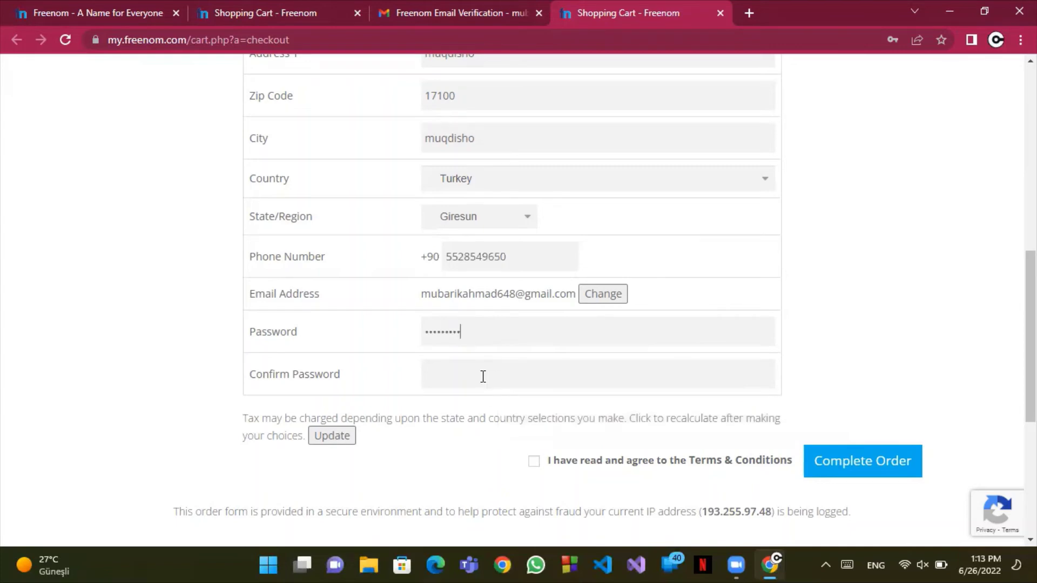
scroll(594, 376, down, 3)
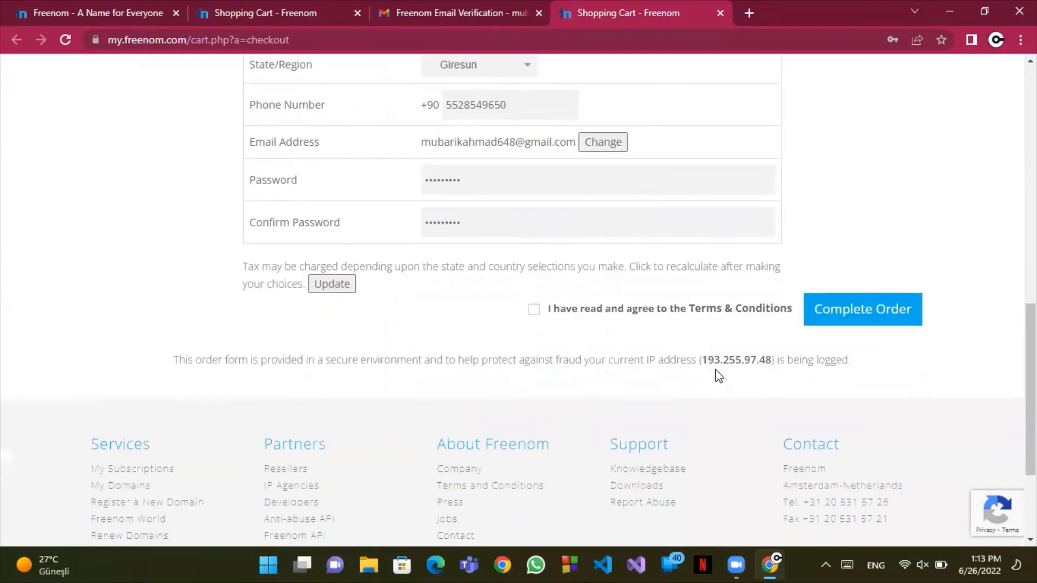
- Tick the Terms & Conditions box after the warning, complete the order and dismiss the save-address offer
click(861, 312)
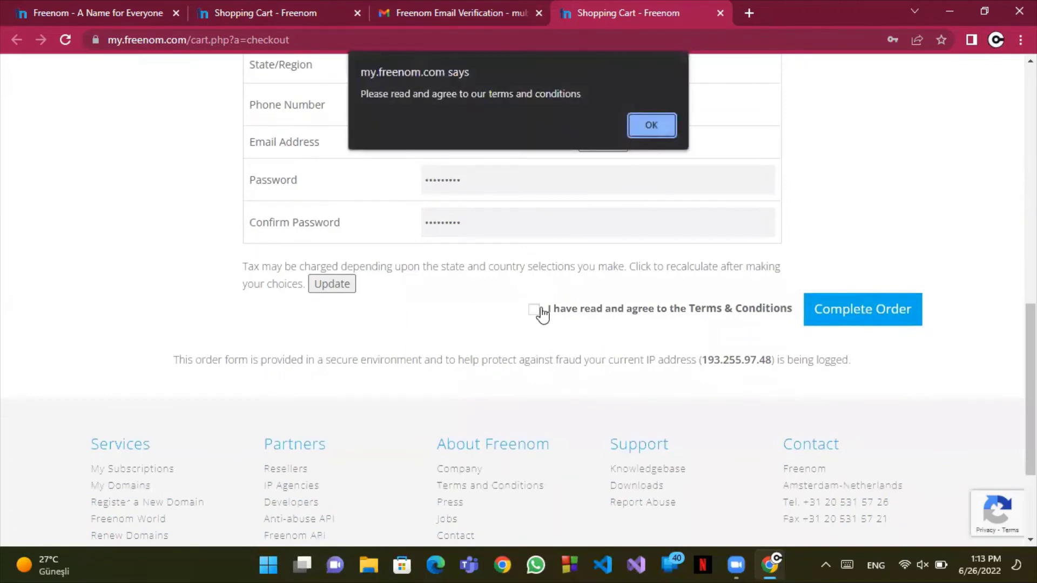
click(653, 124)
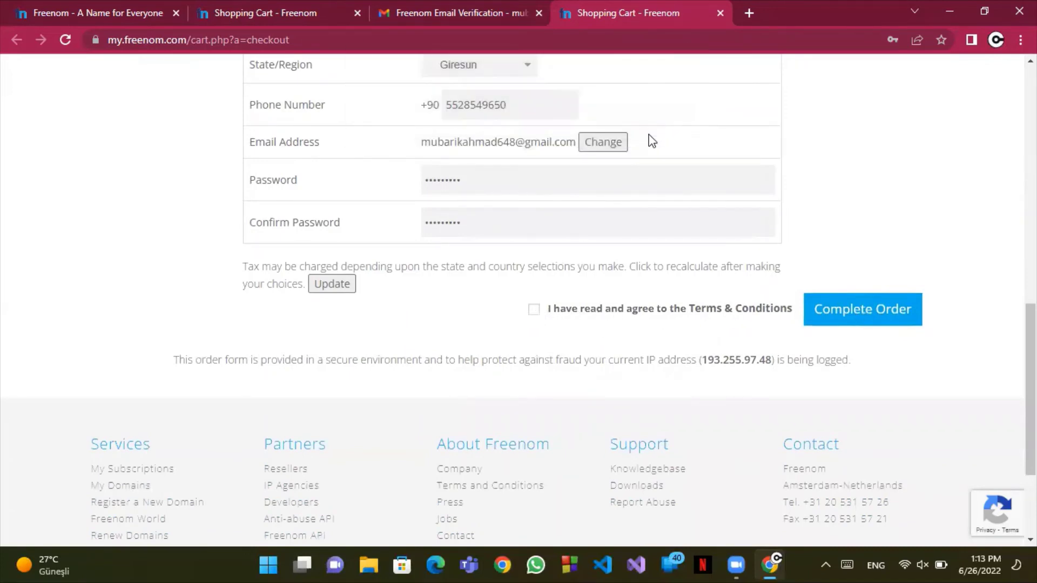
click(533, 309)
click(860, 321)
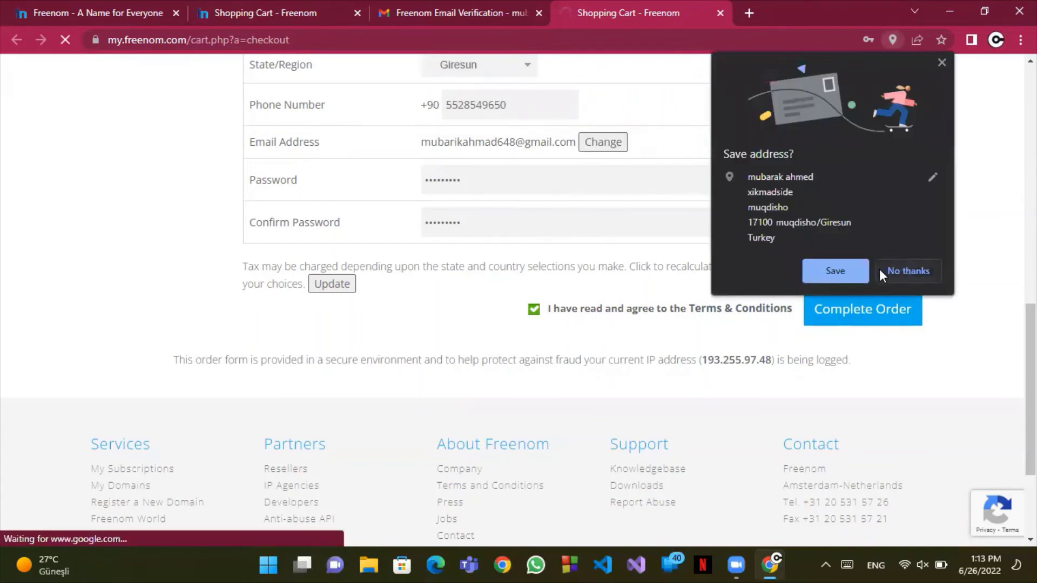
click(835, 272)
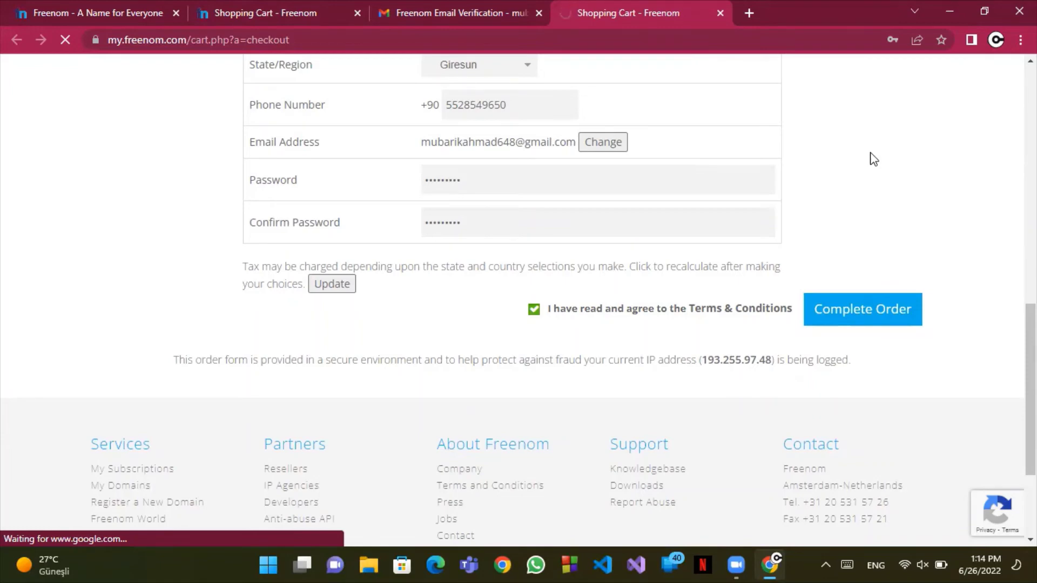
scroll(843, 153, up, 10)
scroll(834, 151, down, 3)
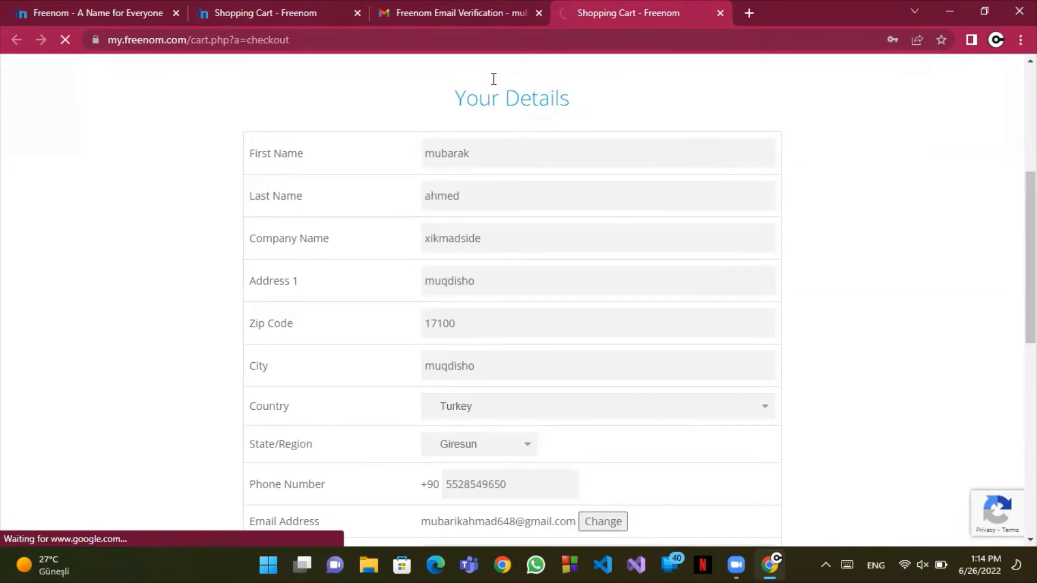
- Highlight the Order Confirmation heading, thank-you message and order number, then clear the highlight
drag(395, 151, 645, 151)
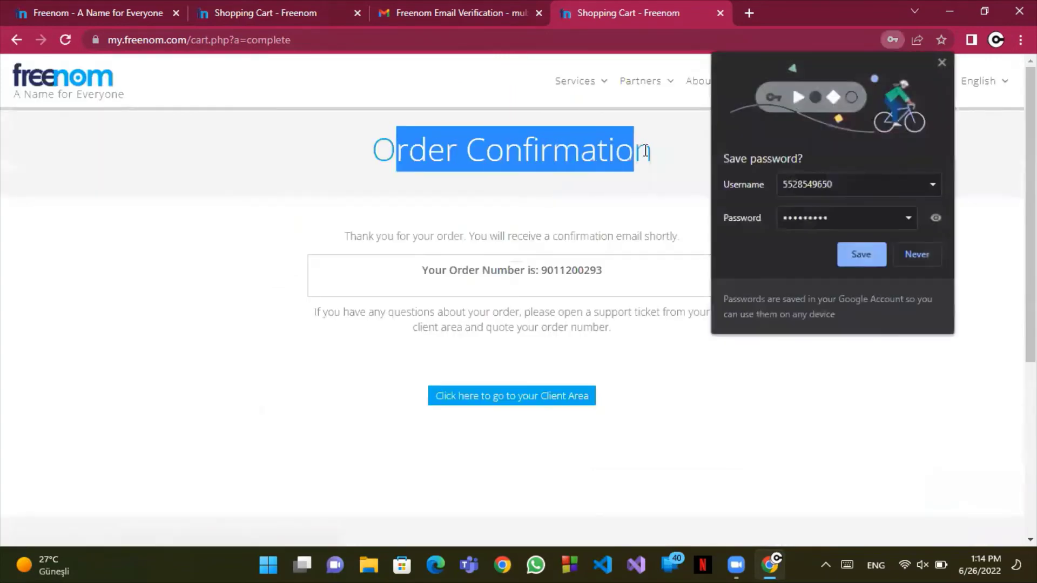
drag(344, 236, 655, 236)
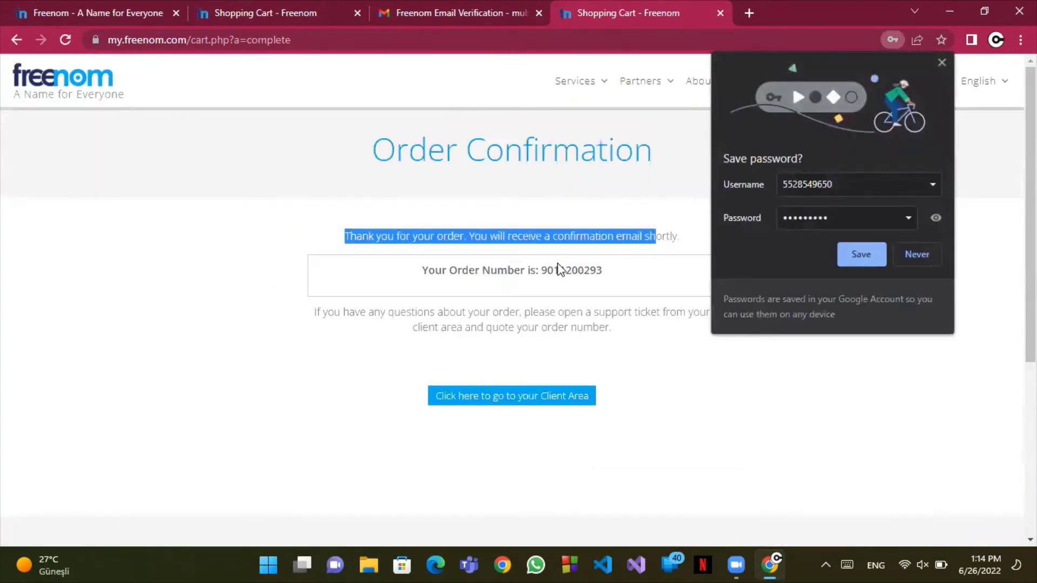
drag(523, 270, 621, 295)
click(637, 377)
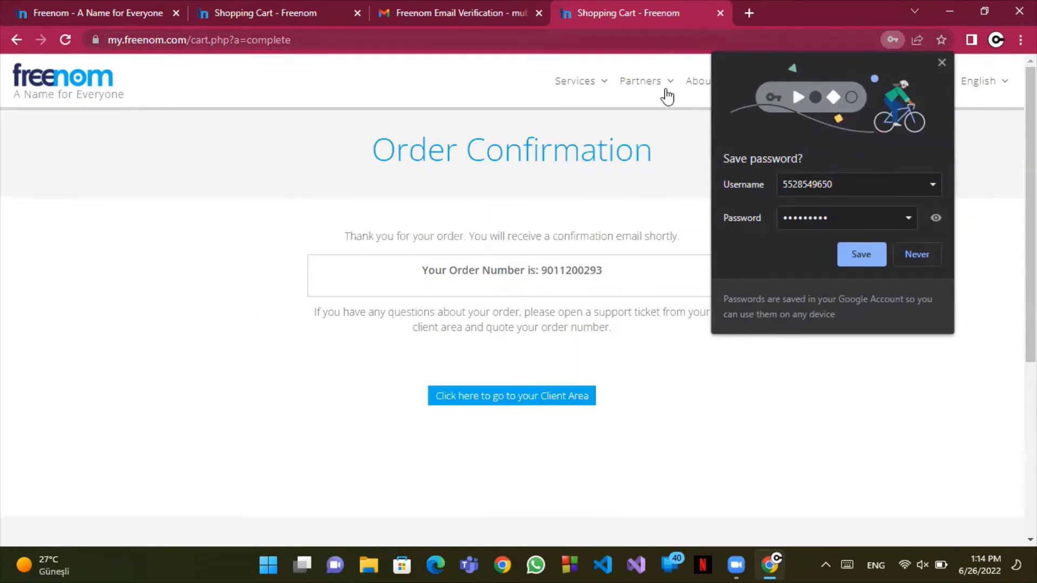
click(861, 254)
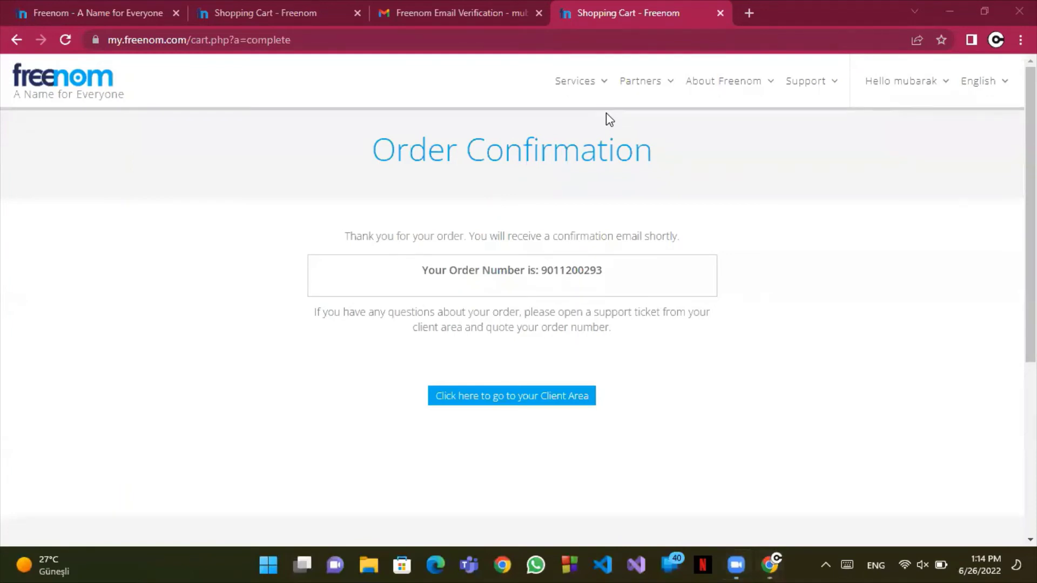
- Draw a red check by Order Confirmation and circle the order number, then clear the marks
drag(268, 173, 319, 158)
mouse_move(483, 250)
mouse_down()
mouse_move(415, 270)
mouse_move(610, 258)
mouse_move(456, 250)
mouse_up()
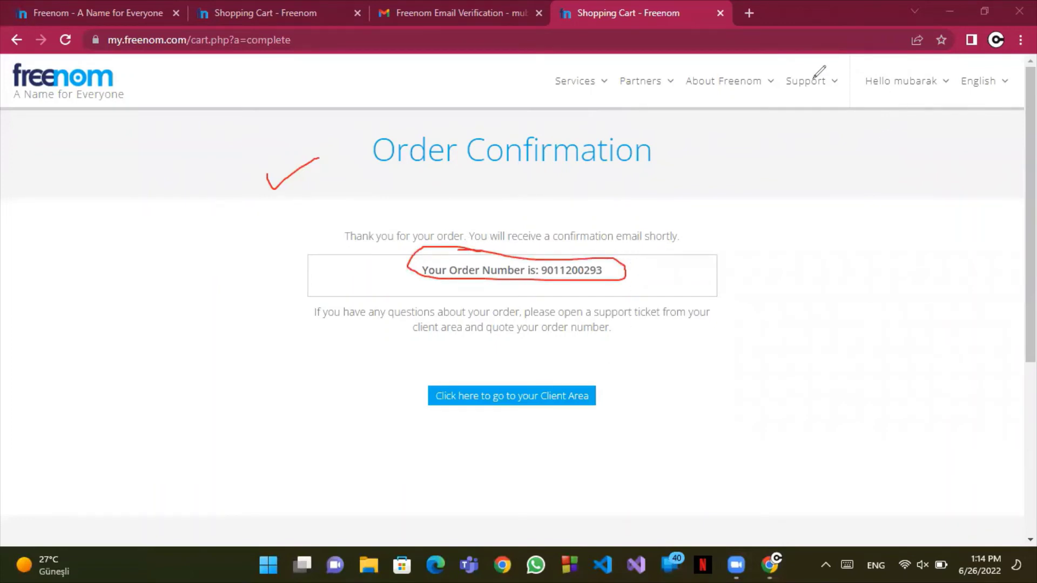
key(Escape)
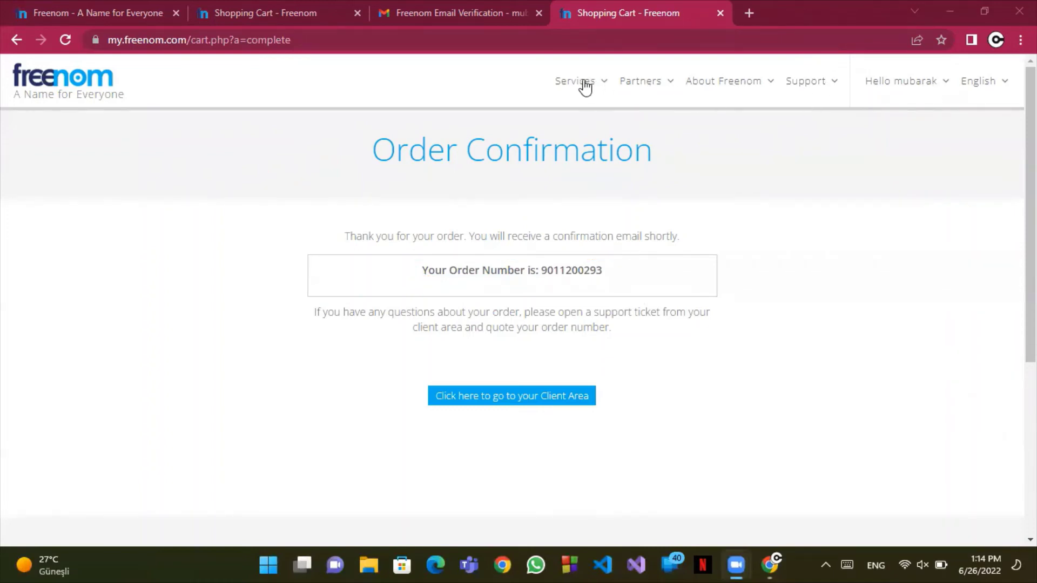
click(582, 86)
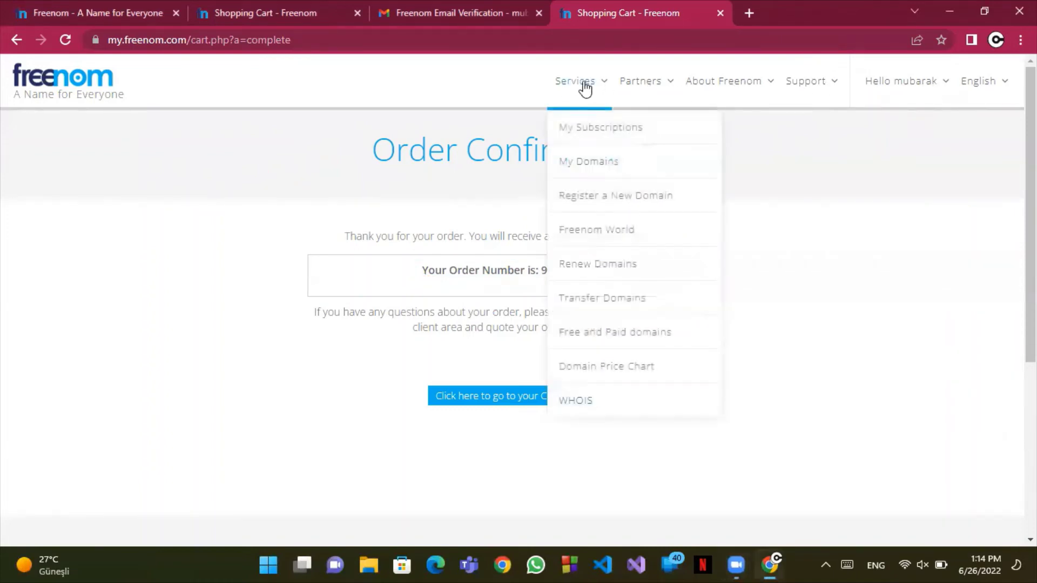
- Go to Services > My Domains and log in with the account e-mail and password
click(584, 162)
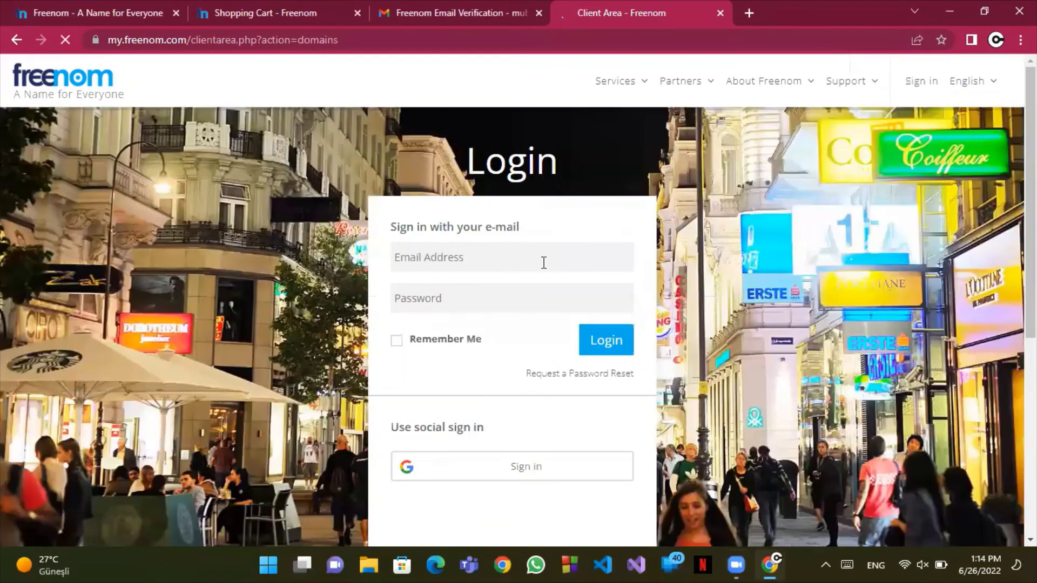
click(442, 257)
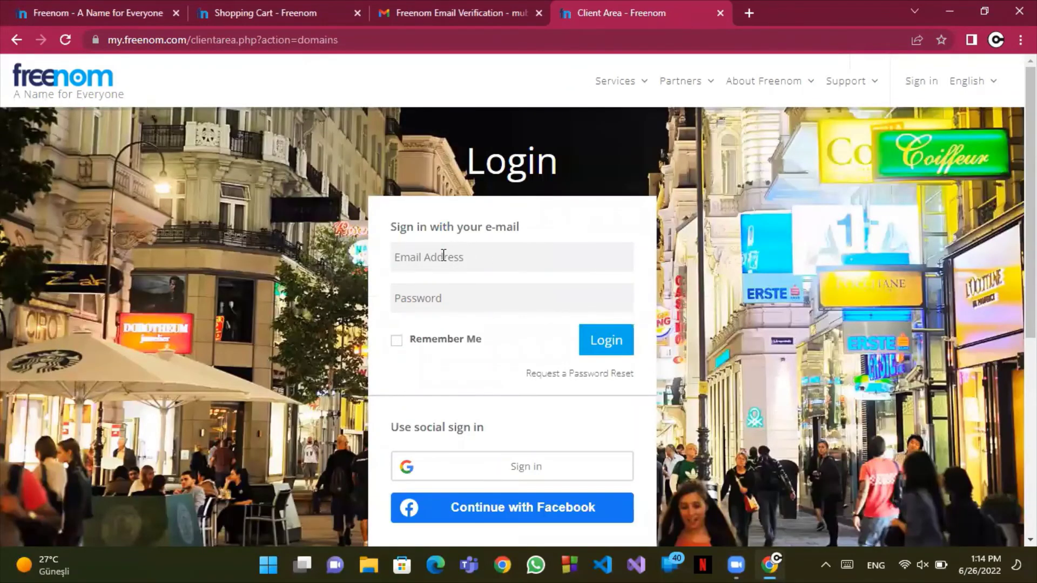
key(ctrl+v)
click(459, 299)
text(*)
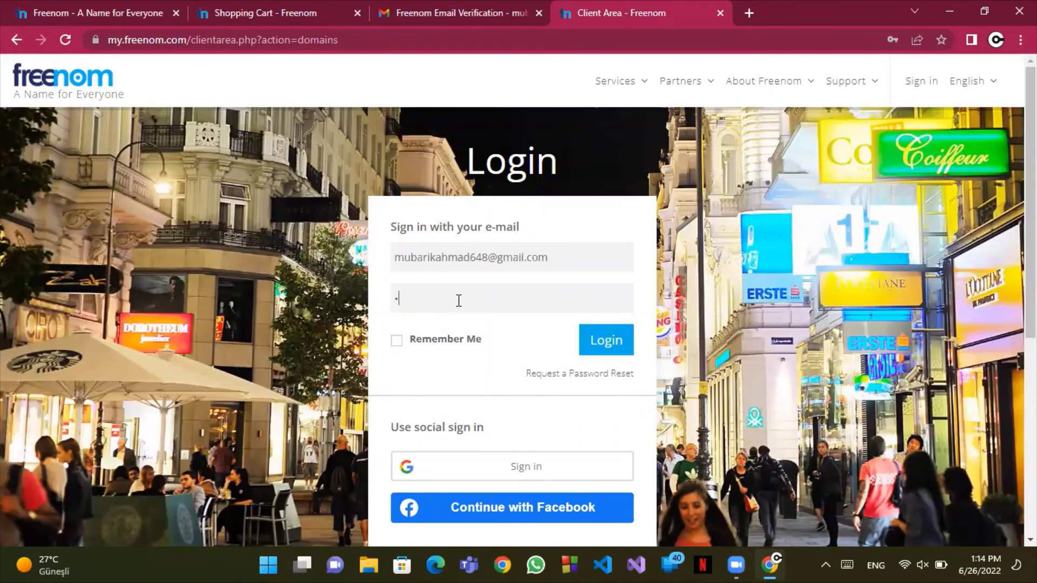
key(BackSpace)
text(*********)
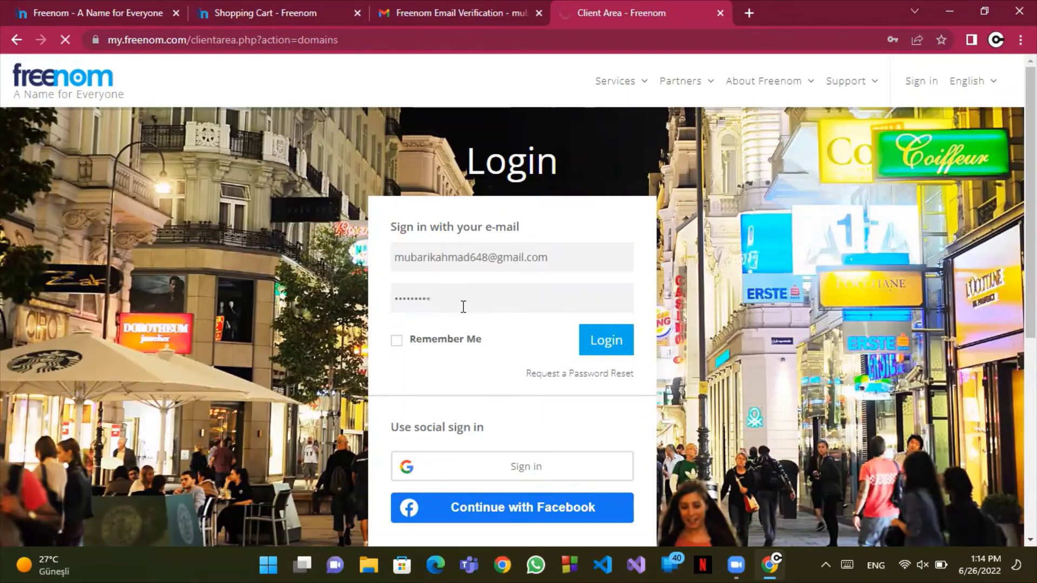
click(609, 356)
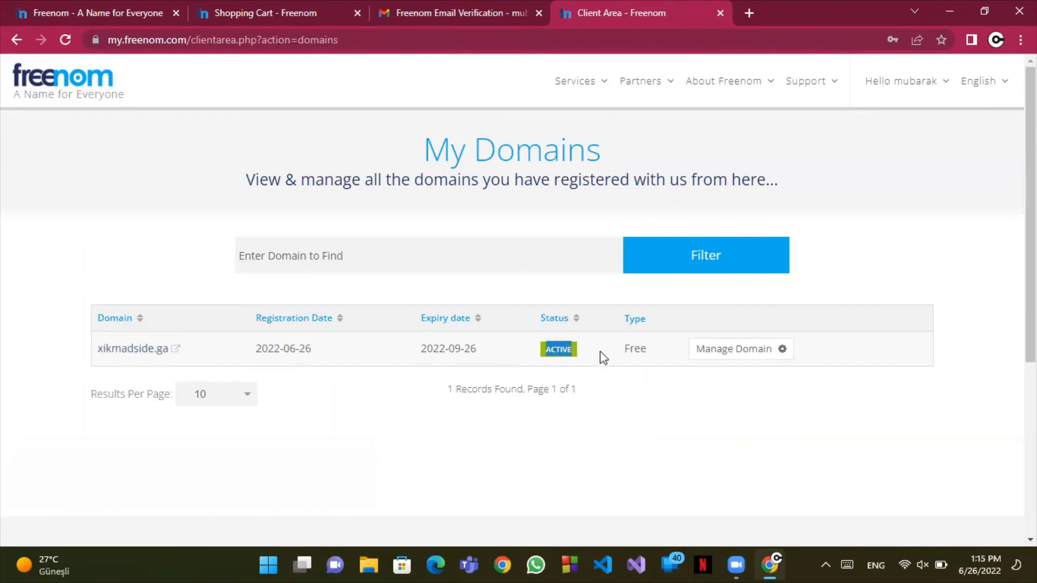
drag(603, 357, 761, 361)
click(768, 412)
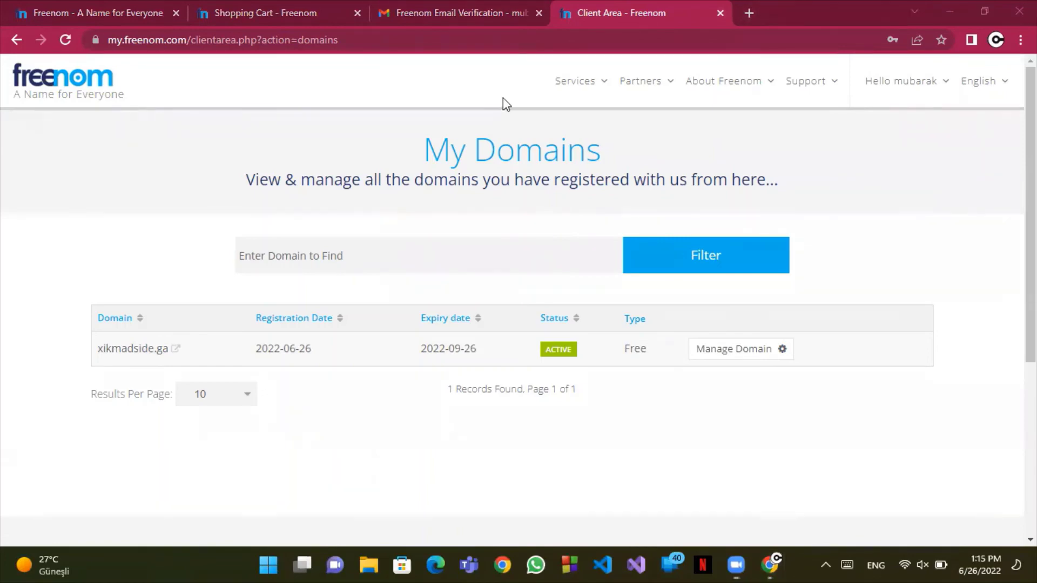
- Place a text note over the subtitle reading 'hada waxaan sameysanay dominkii'
click(320, 185)
text(had)
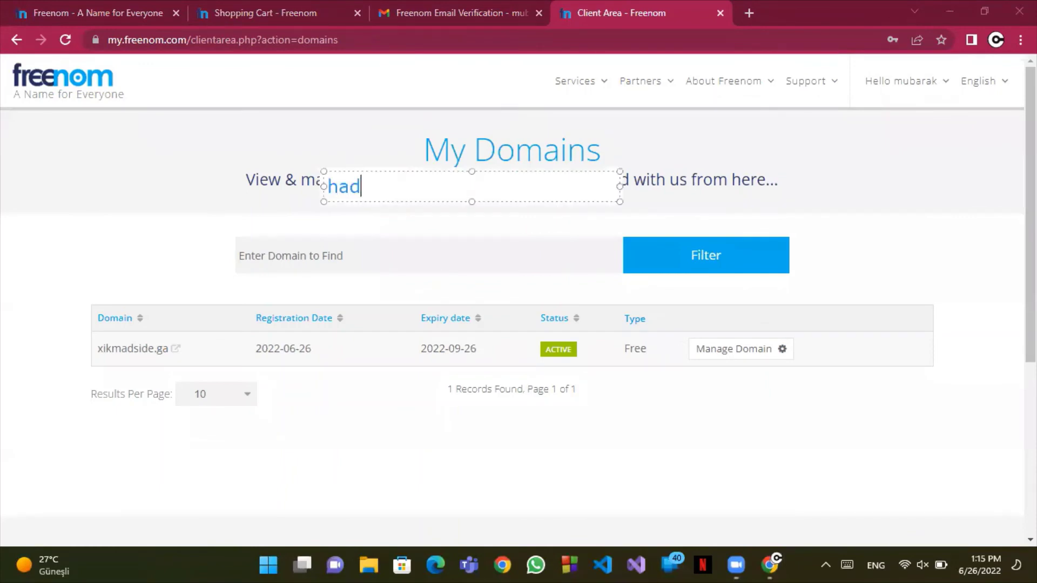
text(a waxx)
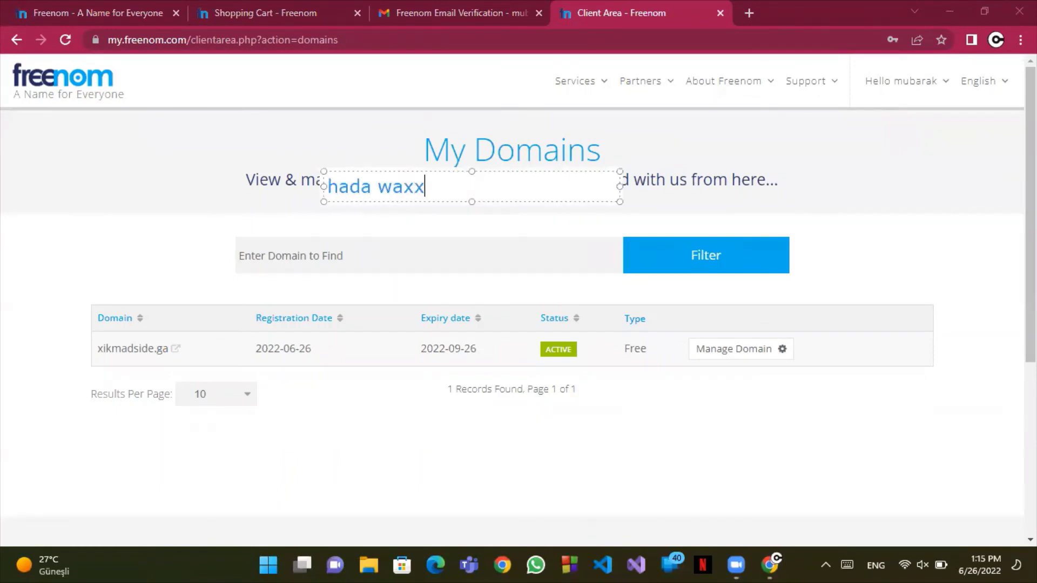
key(BackSpace)
text(aan sam)
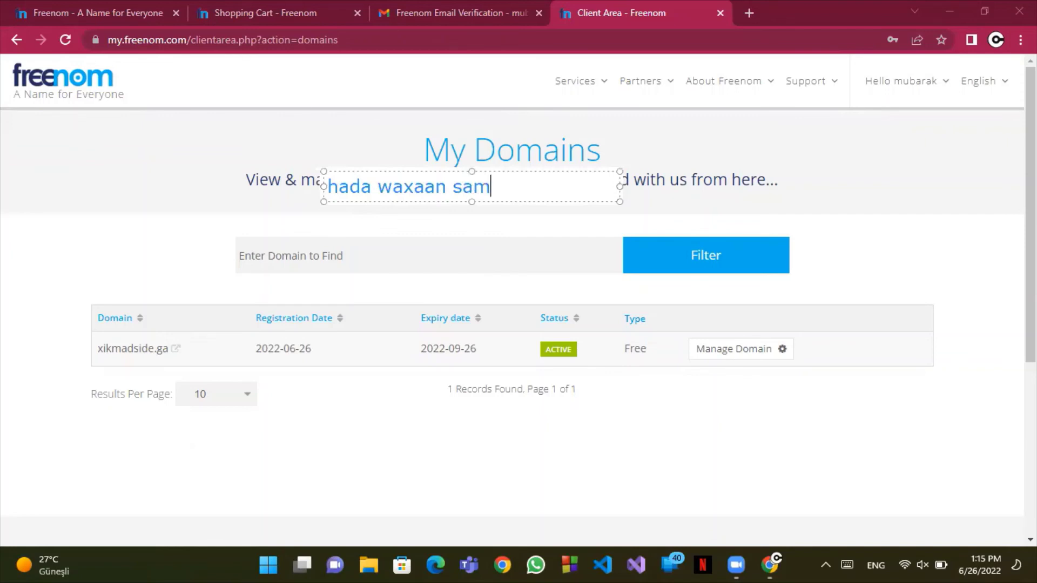
text(eysananay)
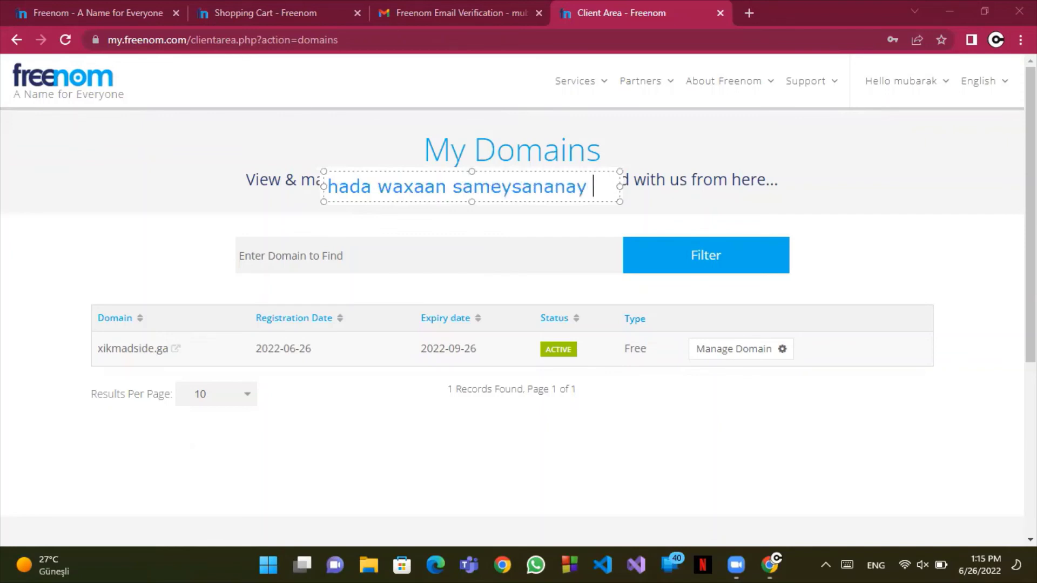
key(BackSpace)
key(BackSpace)
key(BackSpace)
key(BackSpace)
key(BackSpace)
key(BackSpace)
key(BackSpace)
key(BackSpace)
key(BackSpace)
key(BackSpace)
key(BackSpace)
key(BackSpace)
key(BackSpace)
key(BackSpace)
key(BackSpace)
key(BackSpace)
key(BackSpace)
key(BackSpace)
key(BackSpace)
key(BackSpace)
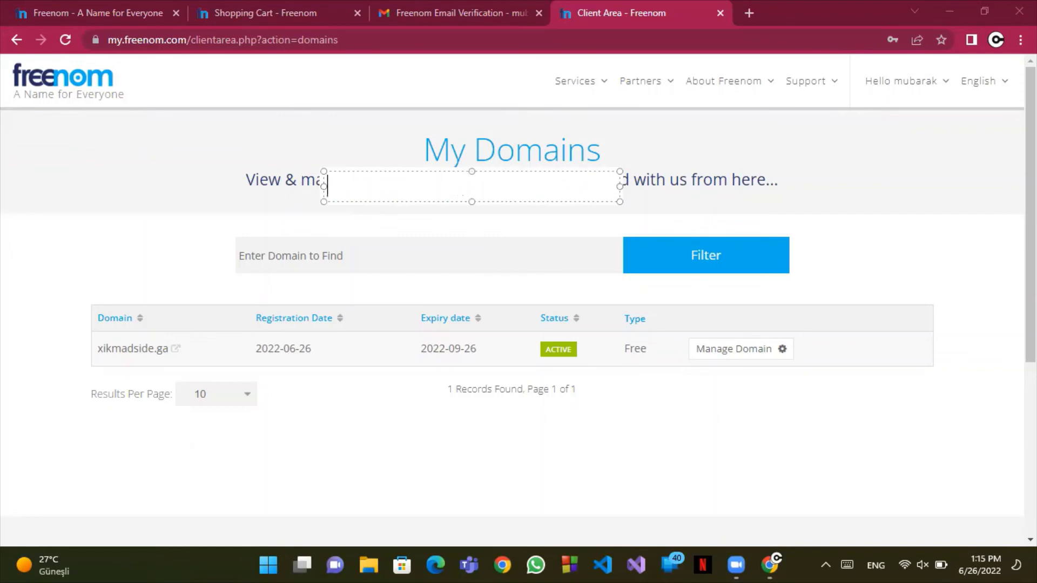
text(hada w)
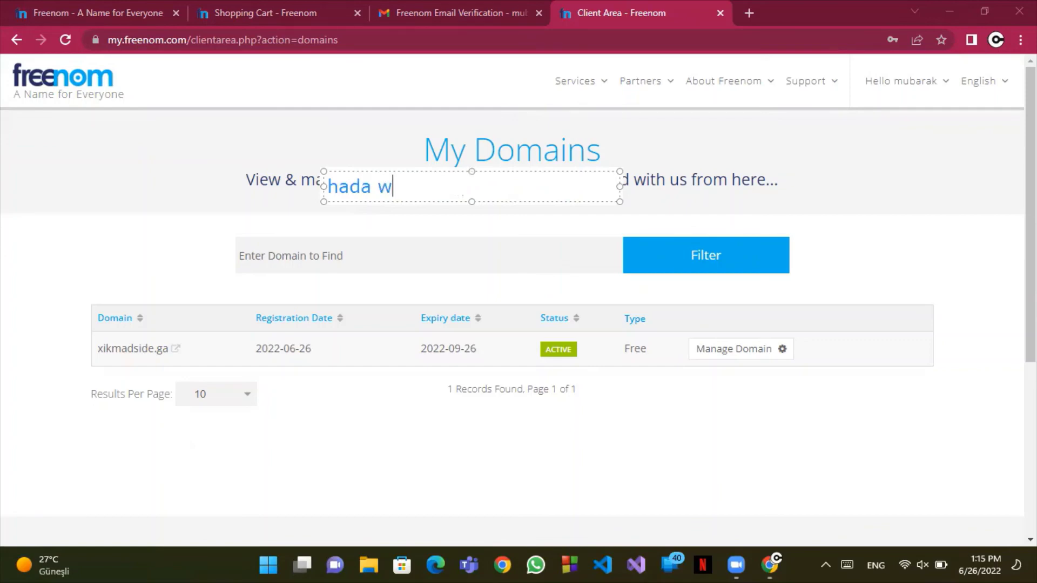
text(axaan sameu)
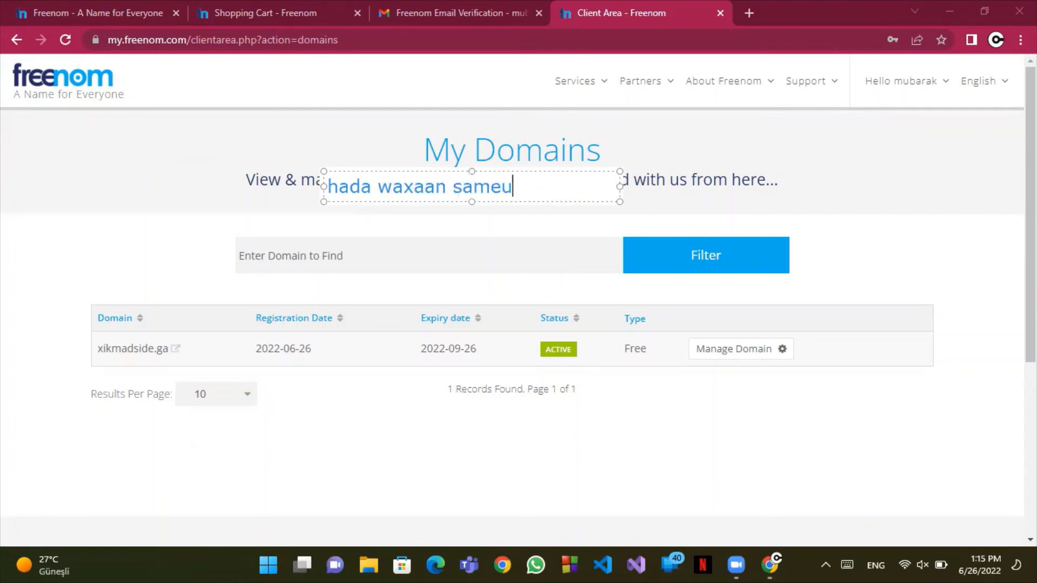
key(BackSpace)
text(ysana)
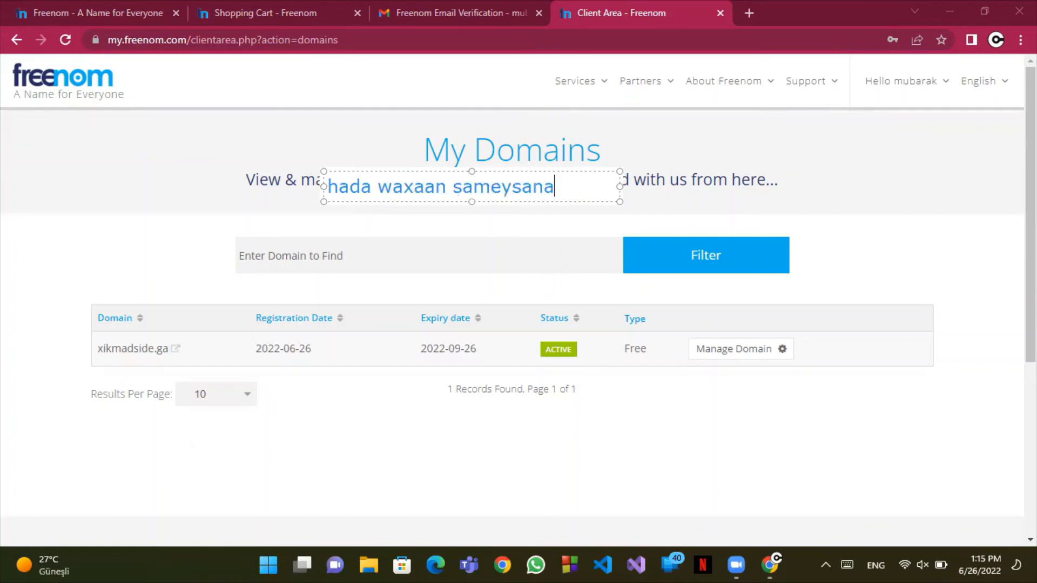
text(y domi)
text(n)
key(BackSpace)
text(minkii)
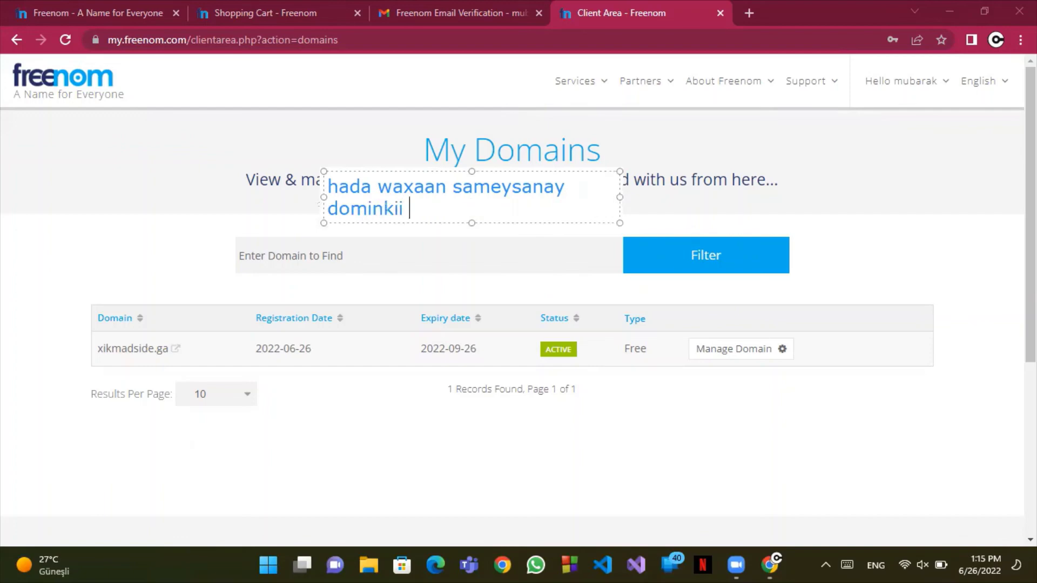
text( wax)
key(BackSpace)
key(BackSpace)
key(BackSpace)
- Continue the note with '. marka hada waxaa idin tusi doonaa sidee ayaa ku heleenaa hosting'
text(. )
text(wa)
key(BackSpace)
text(m)
key(BackSpace)
key(BackSpace)
text(marka hada wax)
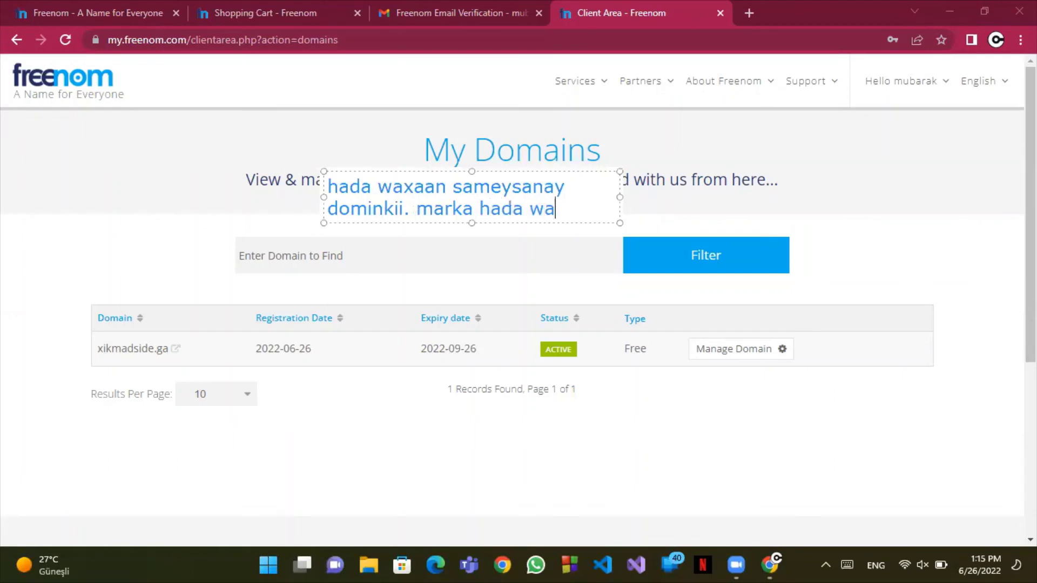
text(aa idin )
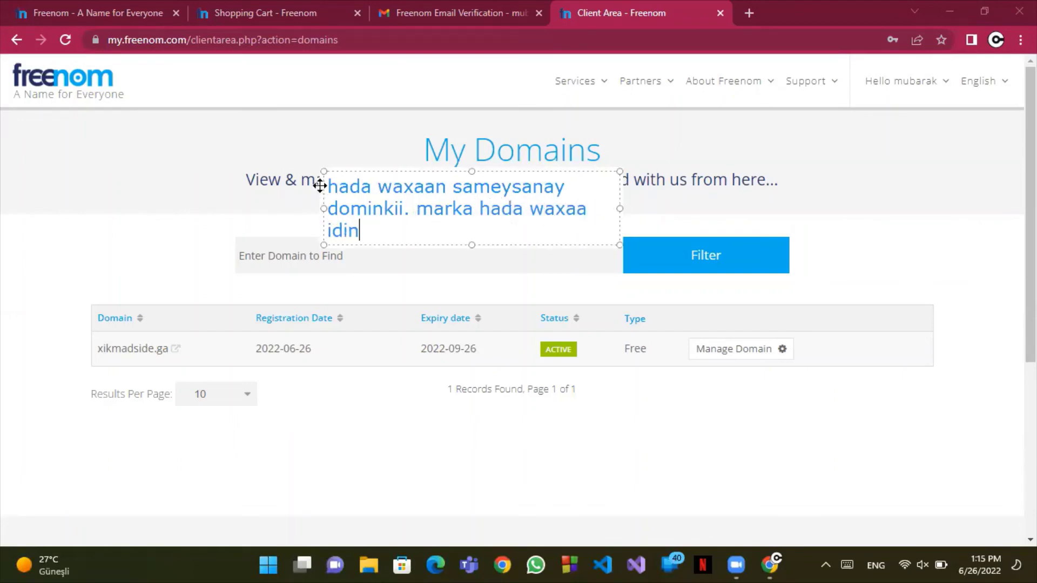
text(tusi doona)
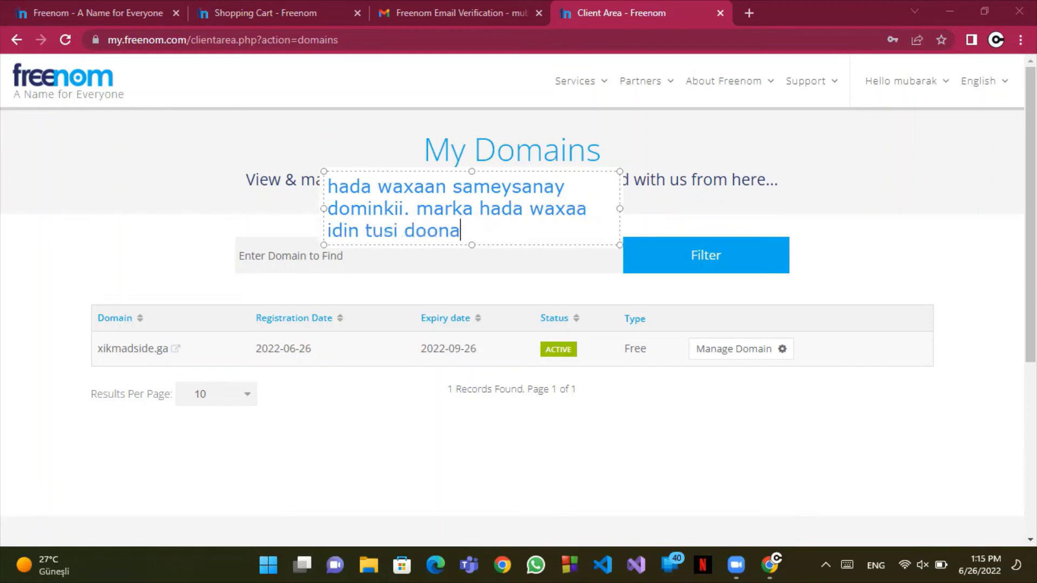
text(a sidee a)
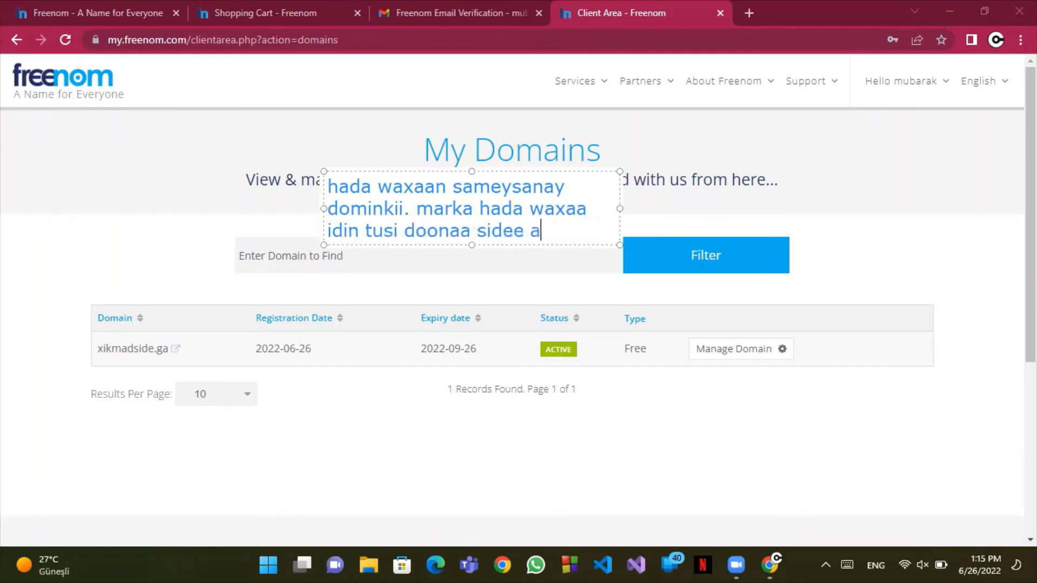
text(yaa ku he)
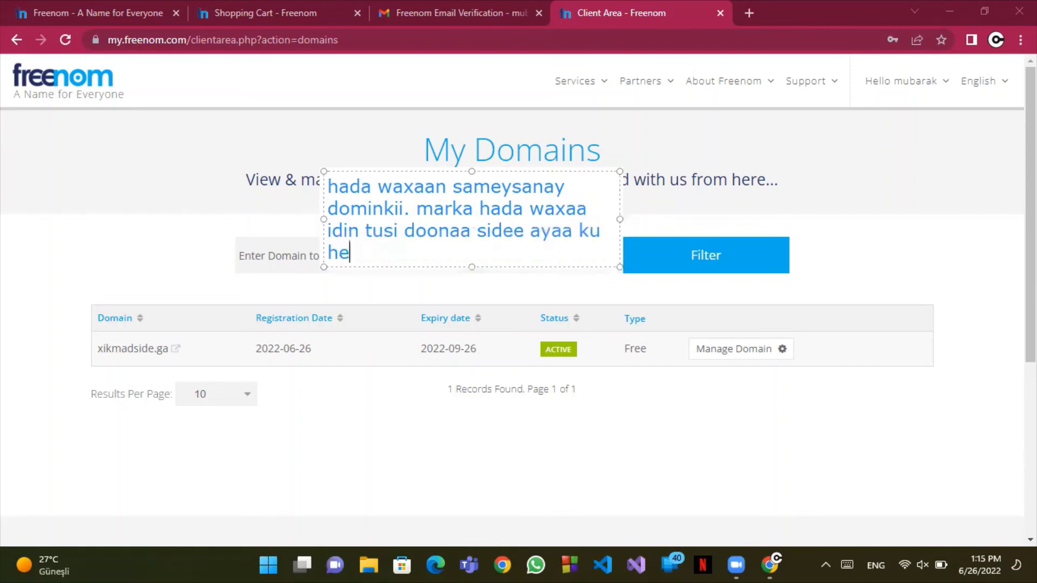
text(lee)
key(BackSpace)
text(enaa )
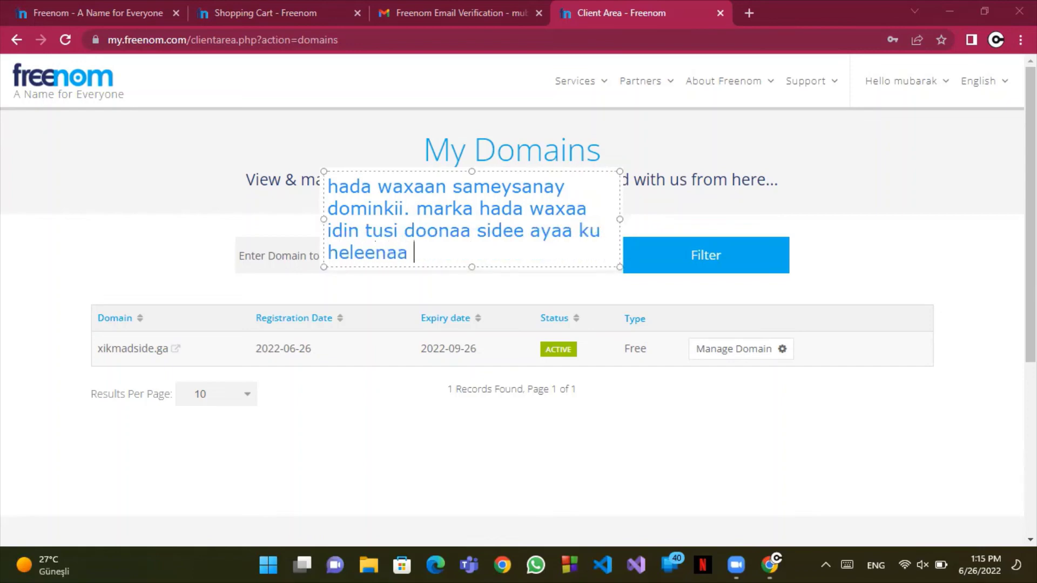
text(hosting)
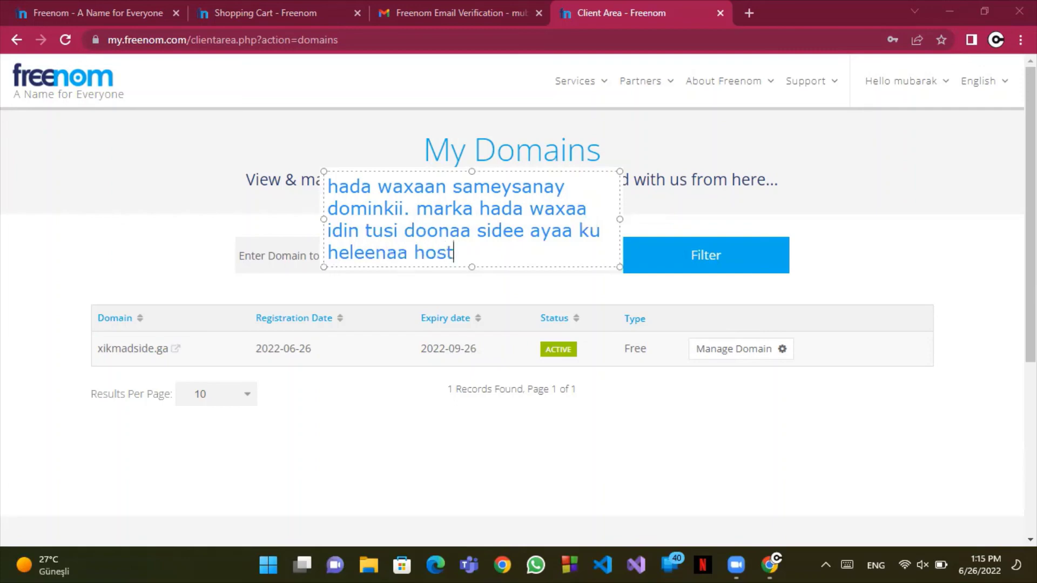